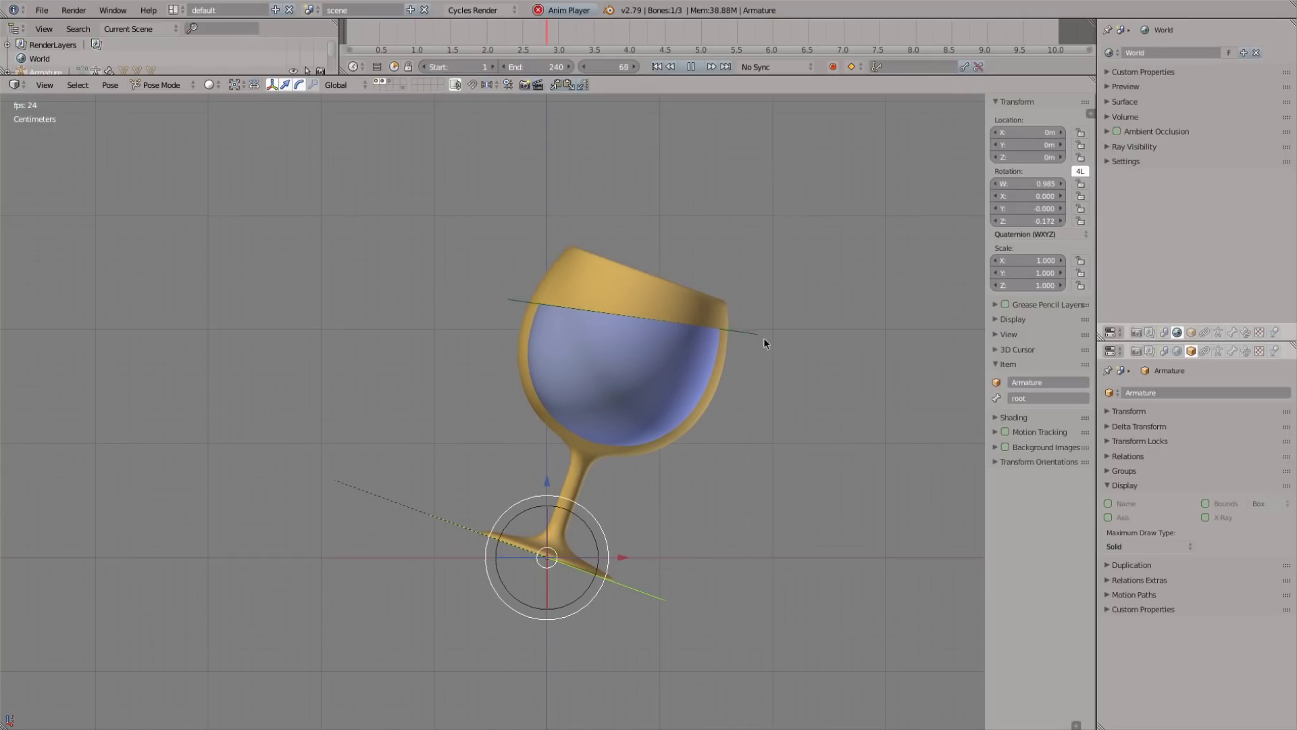
# Move the fluid-level control bone down to lower the fill inside the tilted glass.
pyautogui.rightClick(764, 340)
pyautogui.press('g')
pyautogui.click(762, 384)
# Rotate the root bone counter-clockwise to tip the glass over in the opposite direction.
pyautogui.rightClick(654, 601)
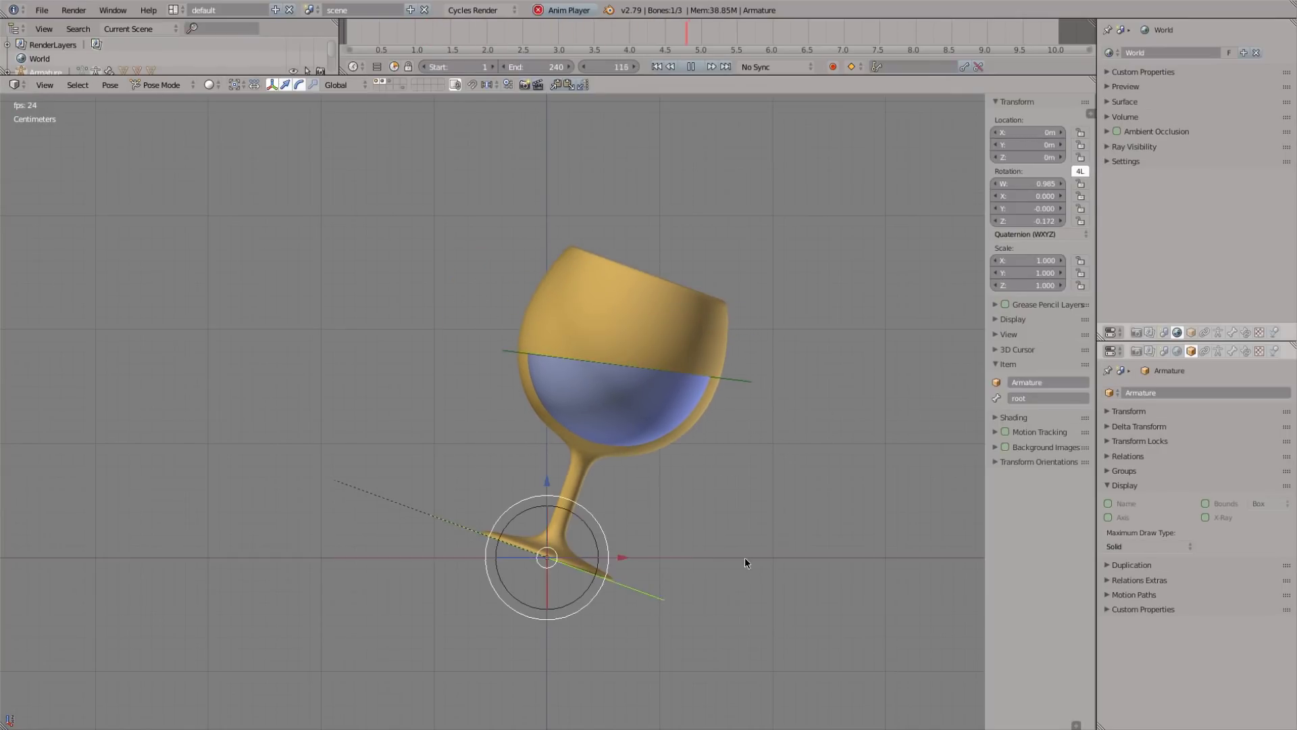
pyautogui.press('r')
pyautogui.click(637, 392)
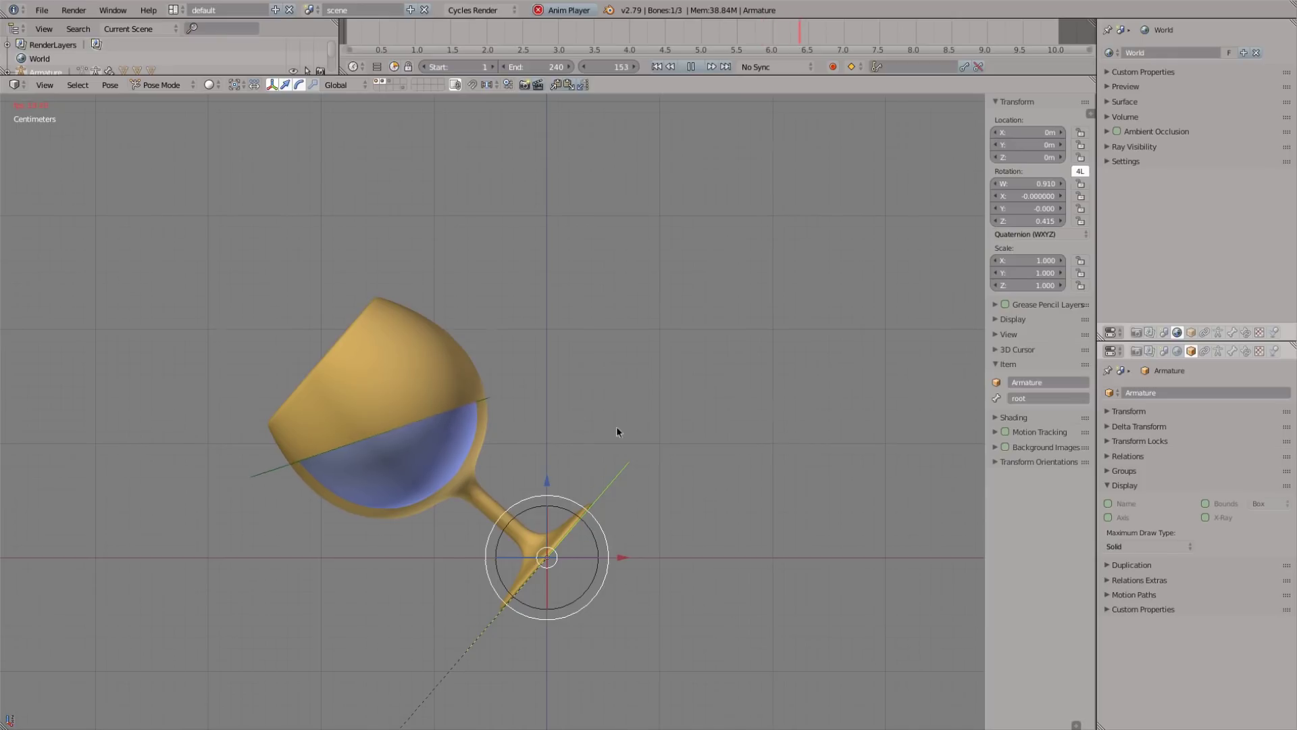
# Set the transform orientation to Local and rotate the root bone about its local Y axis.
pyautogui.moveTo(616, 427); pyautogui.dragTo(749, 403, button='middle')
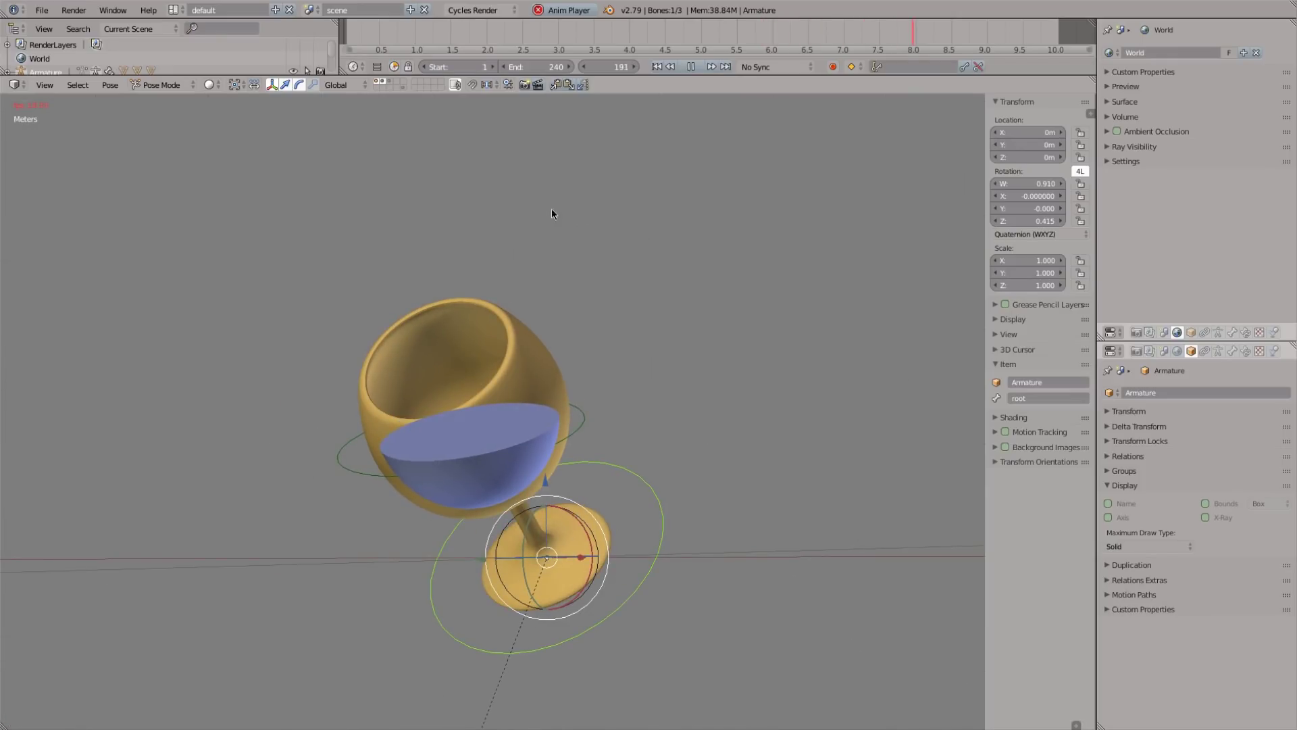
pyautogui.click(345, 85)
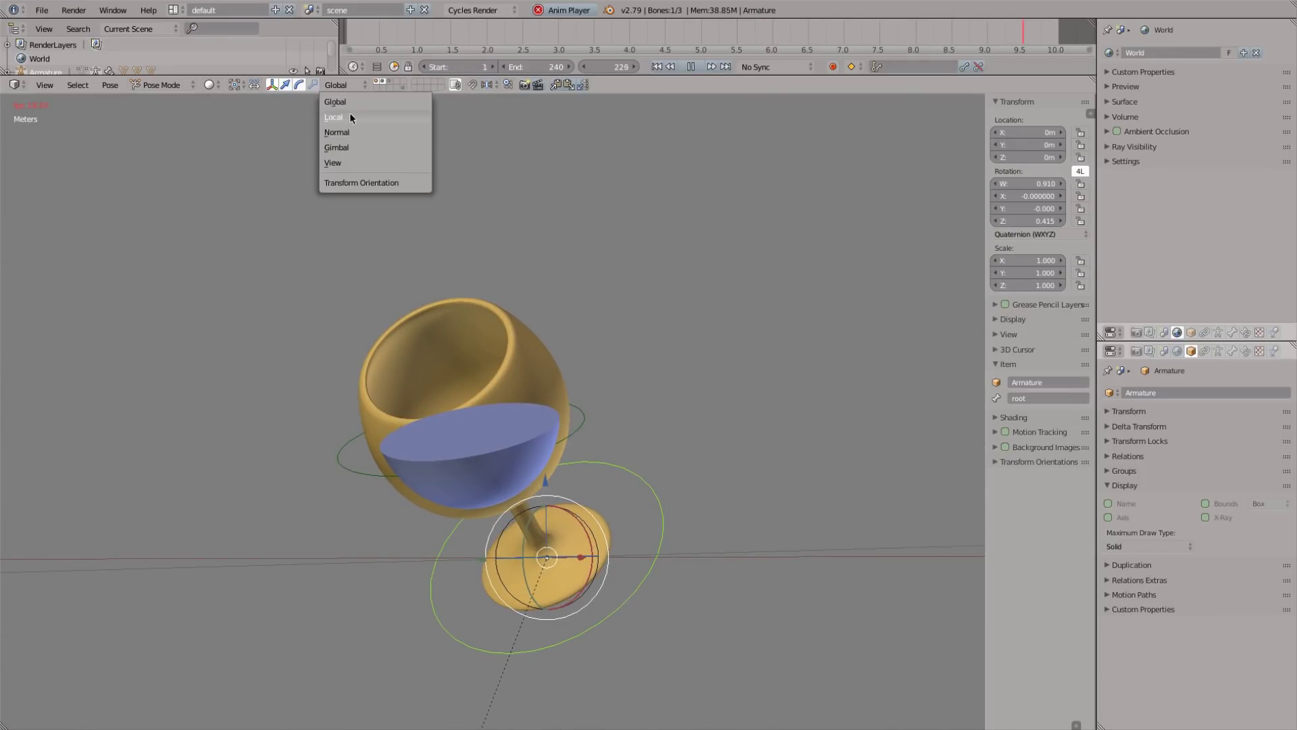
pyautogui.click(338, 119)
pyautogui.moveTo(562, 527); pyautogui.dragTo(590, 546)
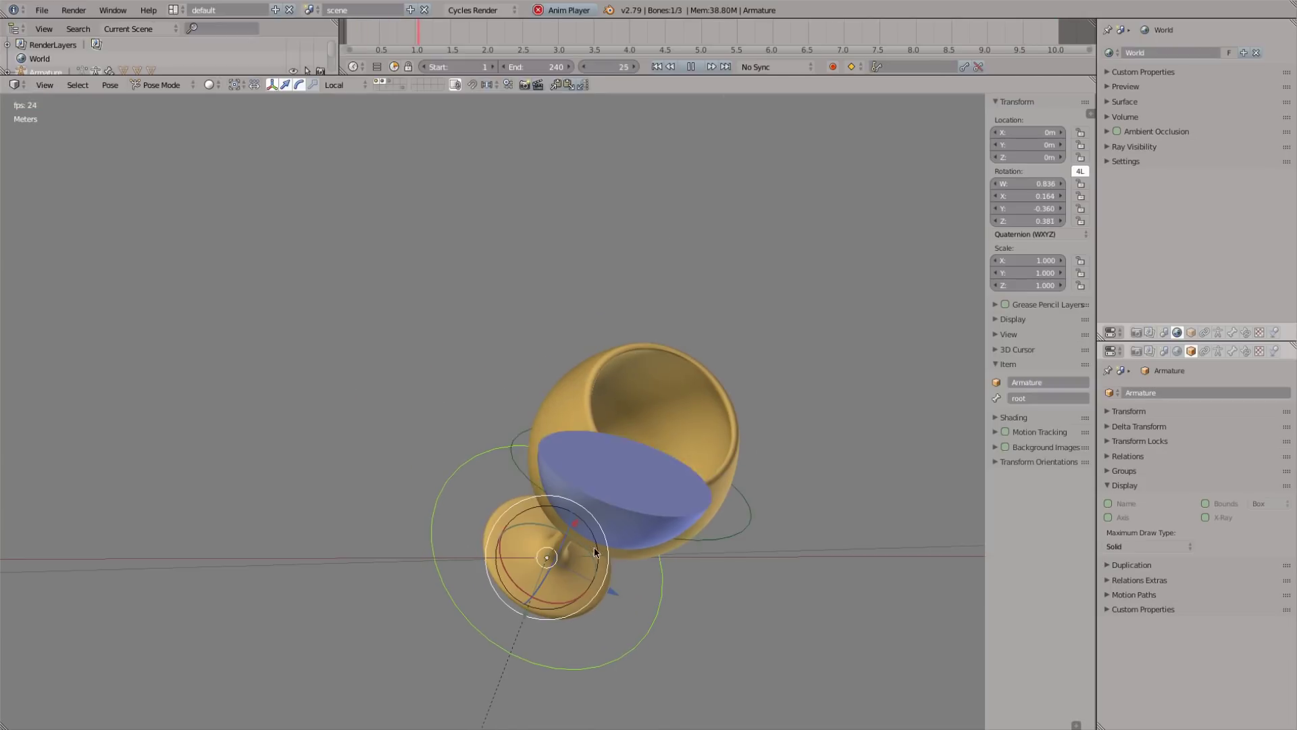
pyautogui.moveTo(756, 586); pyautogui.dragTo(550, 414, button='middle')
pyautogui.press('r')
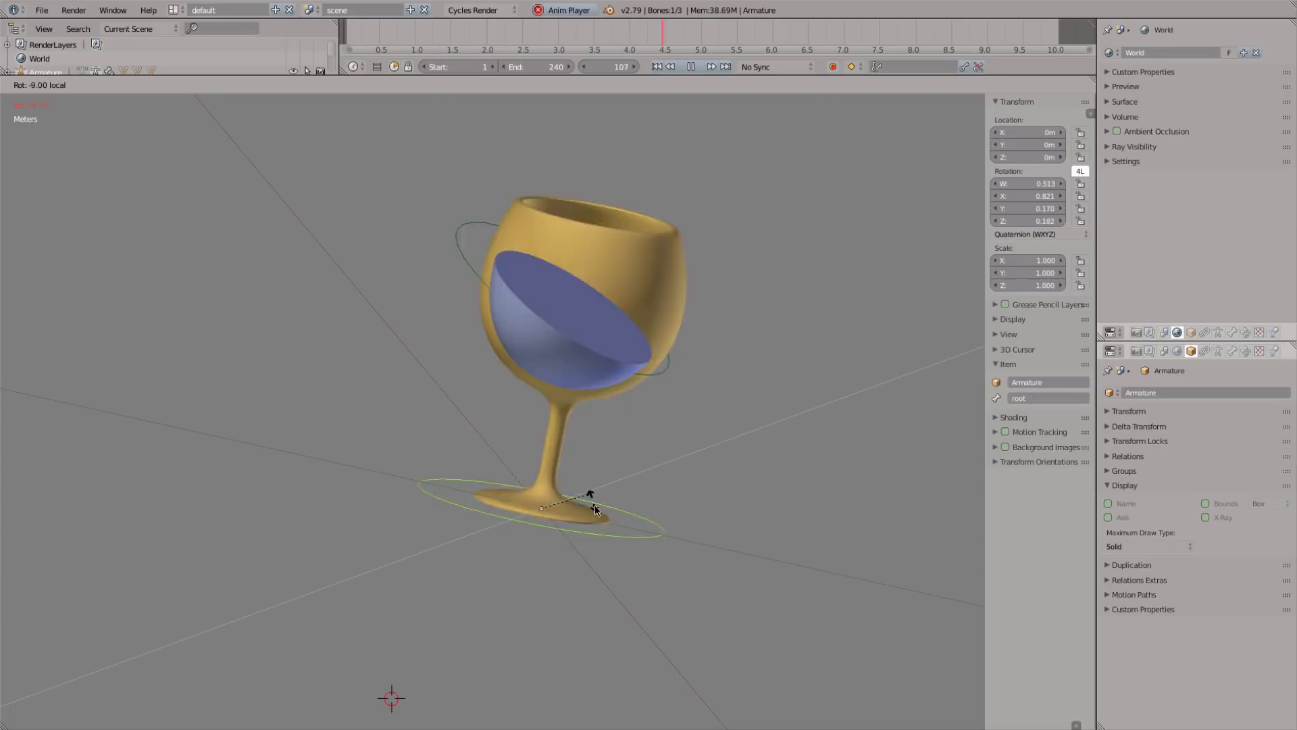
pyautogui.hotkey('shift', 'z')
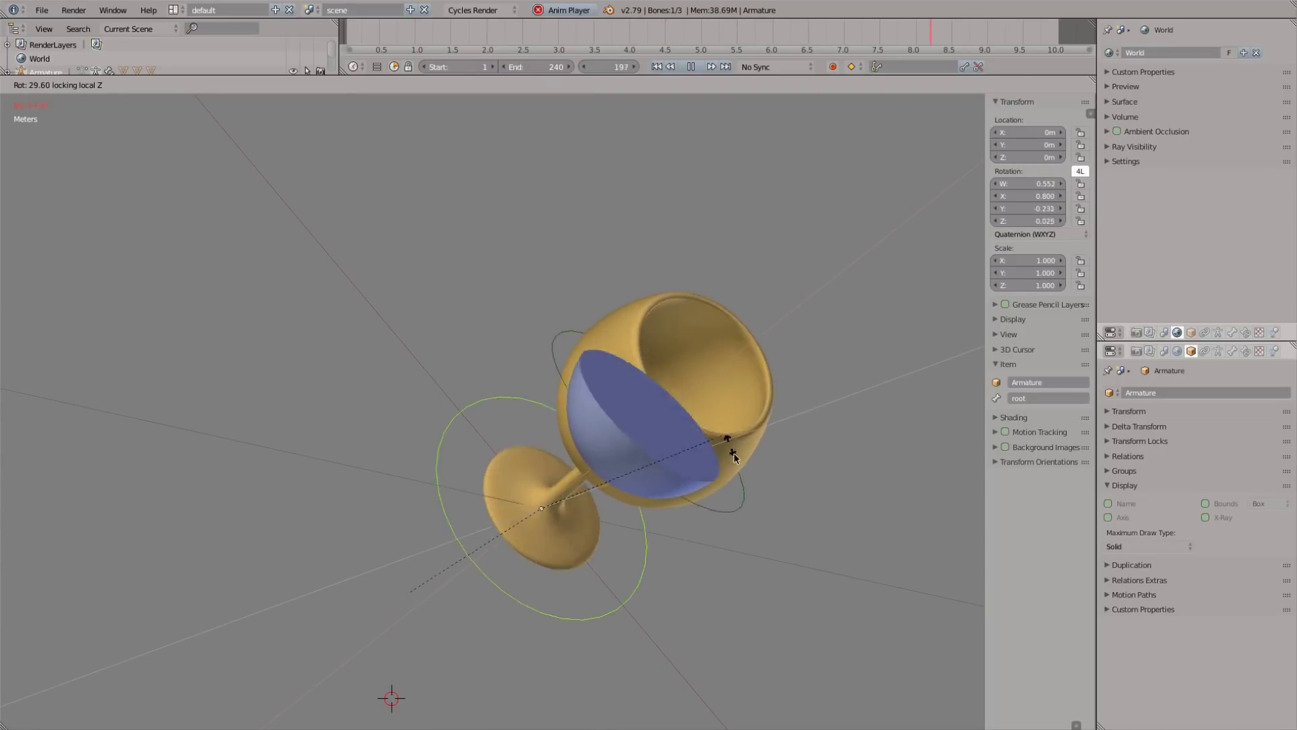
pyautogui.hotkey('shift', 'z')
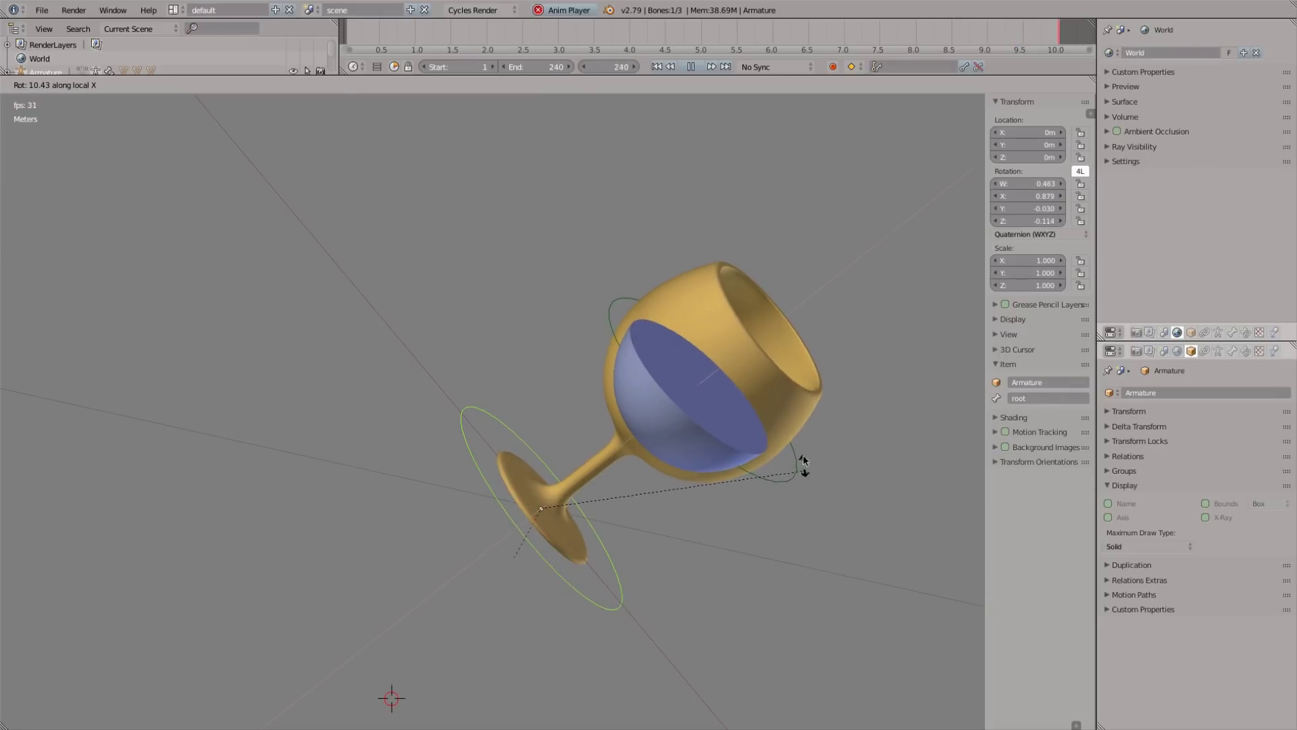
pyautogui.press('y')
pyautogui.press('y')
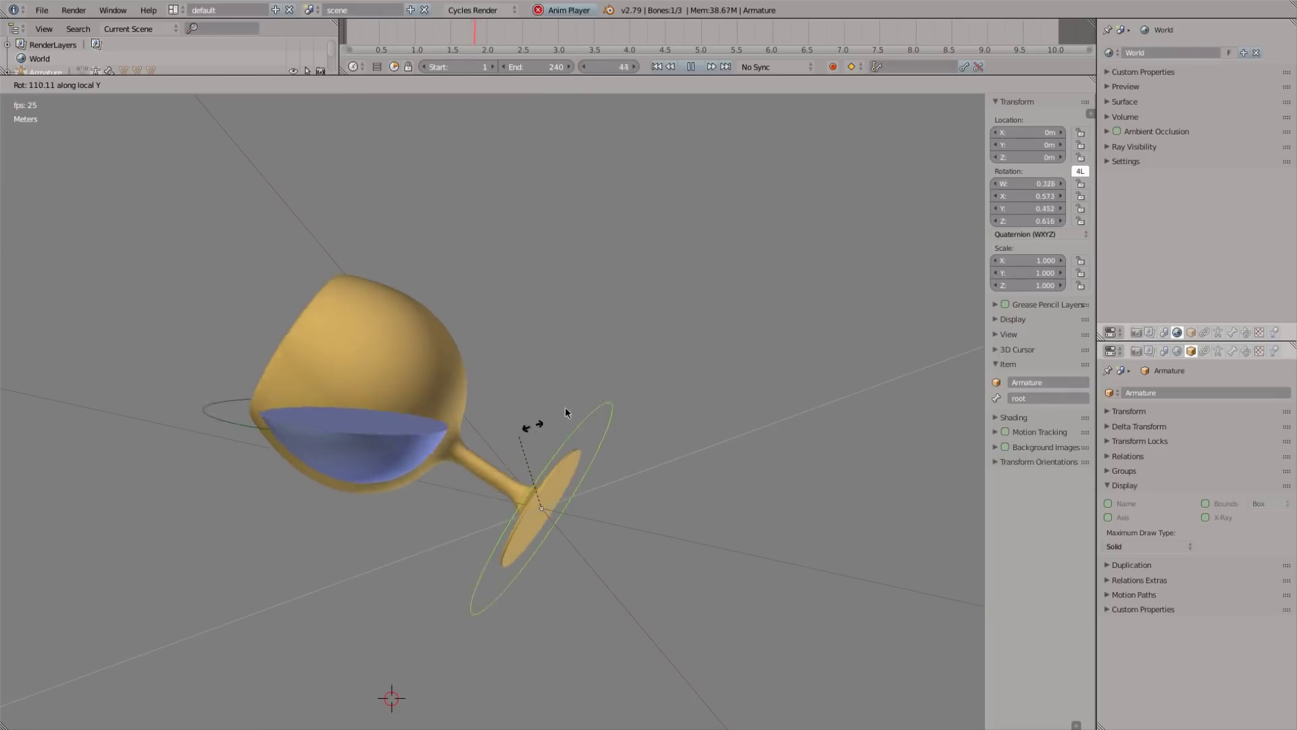
pyautogui.rightClick(715, 458)
# Rotate the root bone about the Z axis to change the glass's tilt.
pyautogui.moveTo(715, 458); pyautogui.dragTo(808, 422, button='middle')
pyautogui.press('r')
pyautogui.press('z')
pyautogui.press('z')
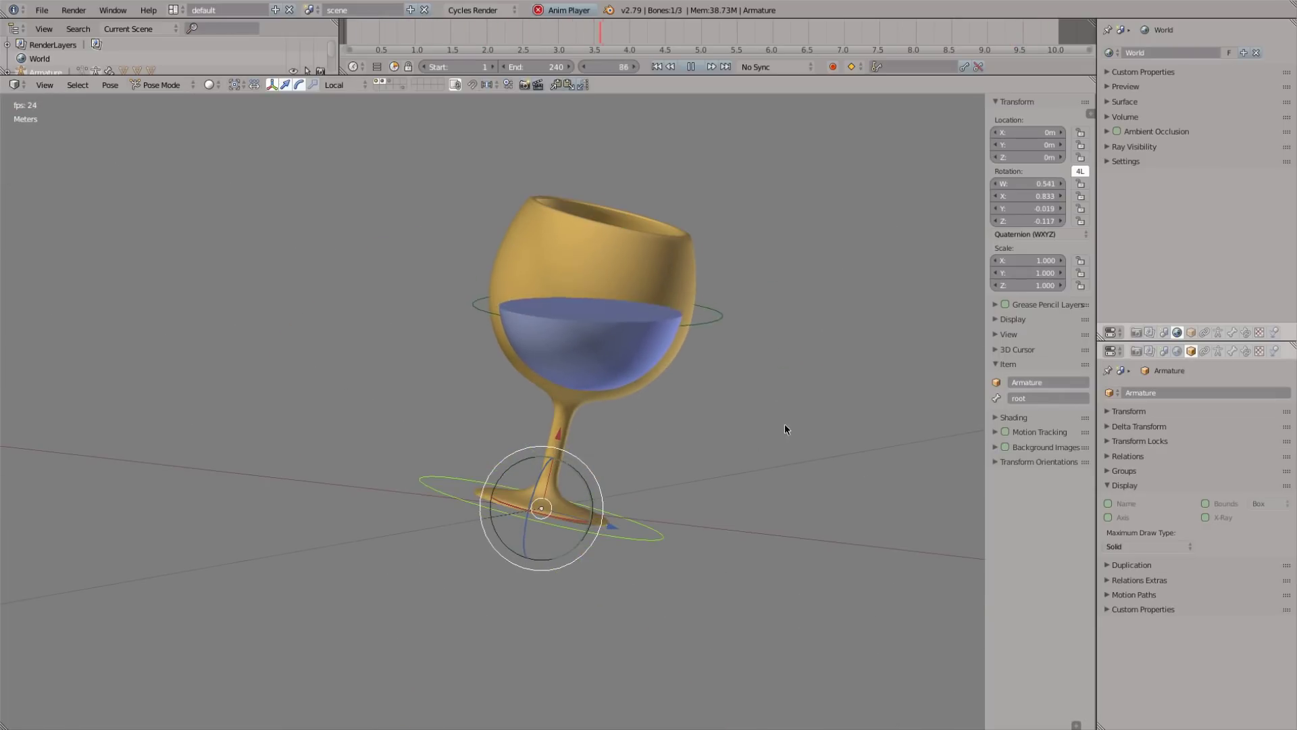
pyautogui.click(791, 441)
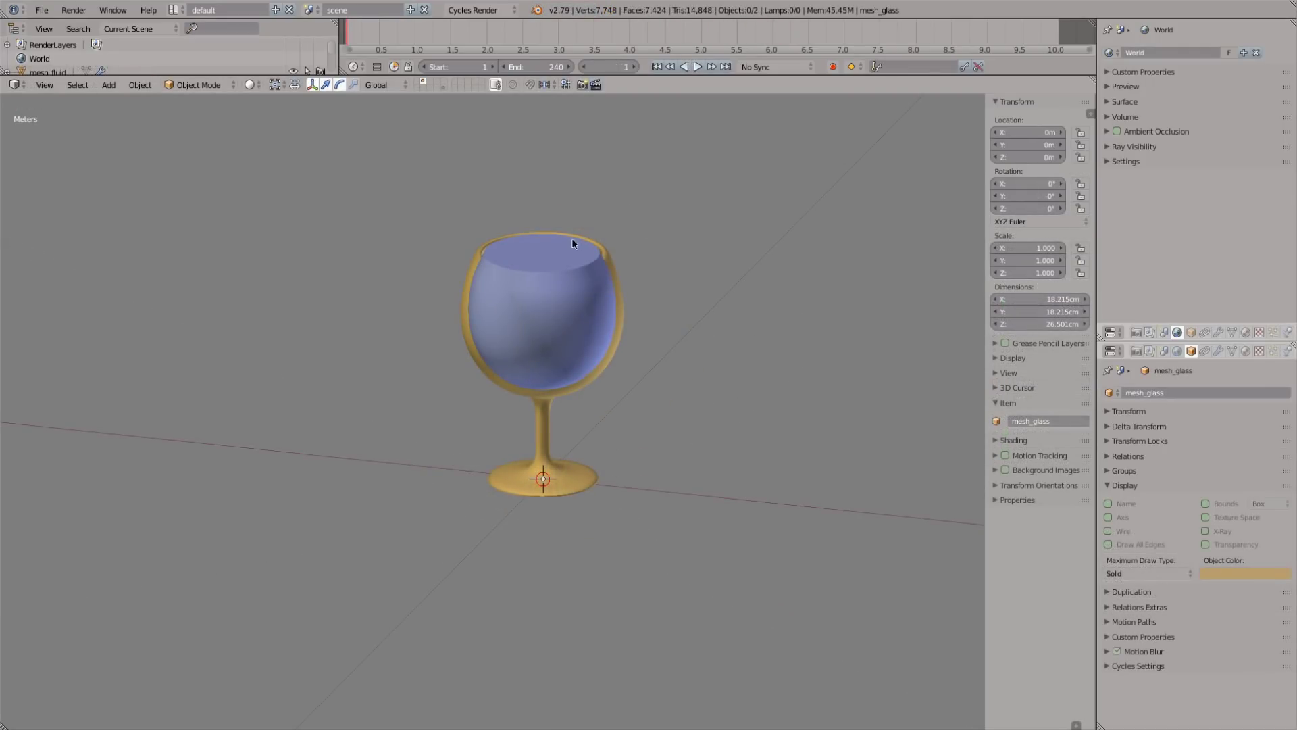
# Turn off X-Ray for mesh_fluid and set the maximum draw type of mesh_glass to Wire.
pyautogui.rightClick(568, 251)
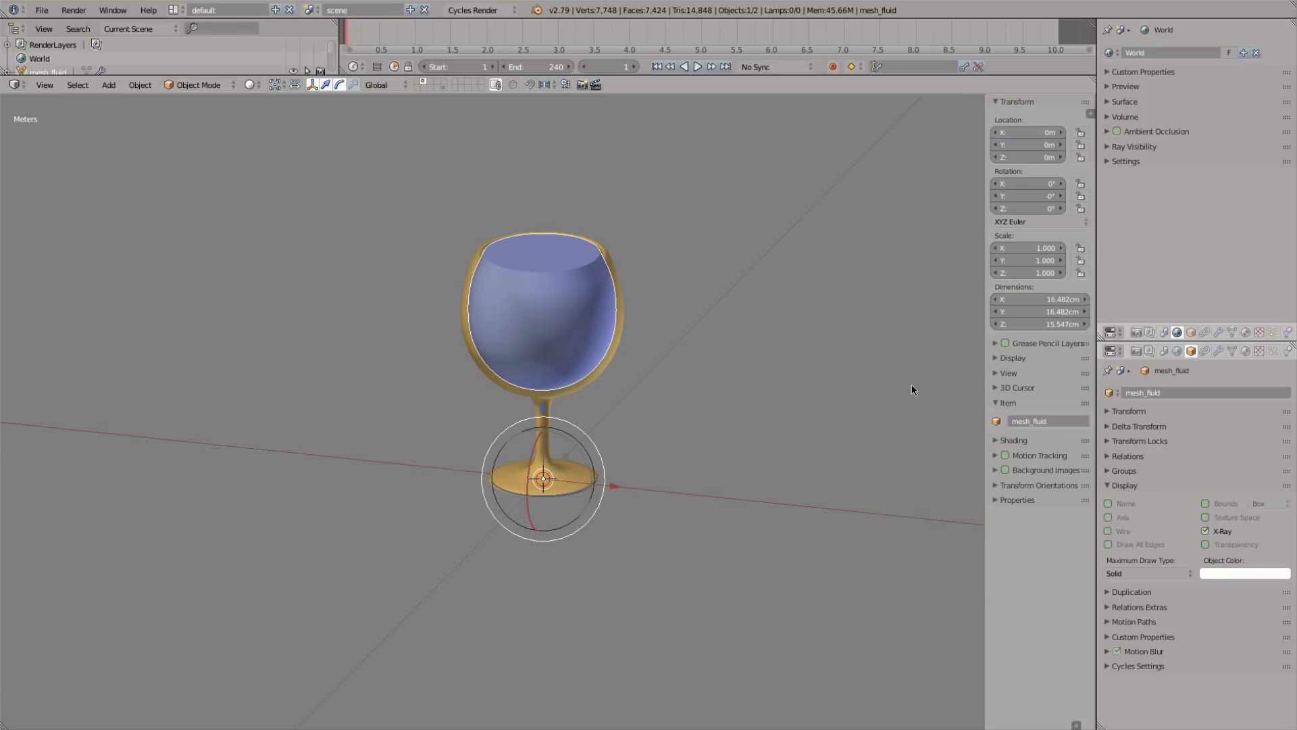
pyautogui.click(1205, 531)
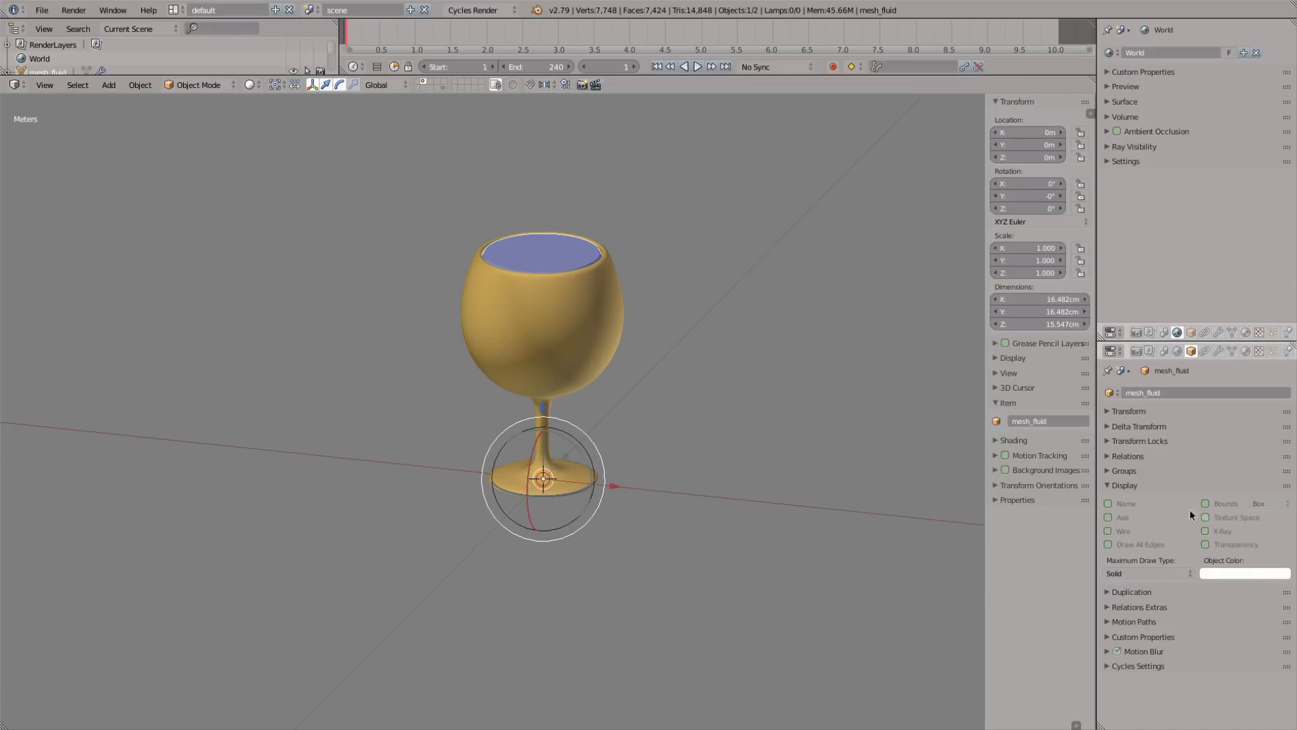
pyautogui.rightClick(608, 296)
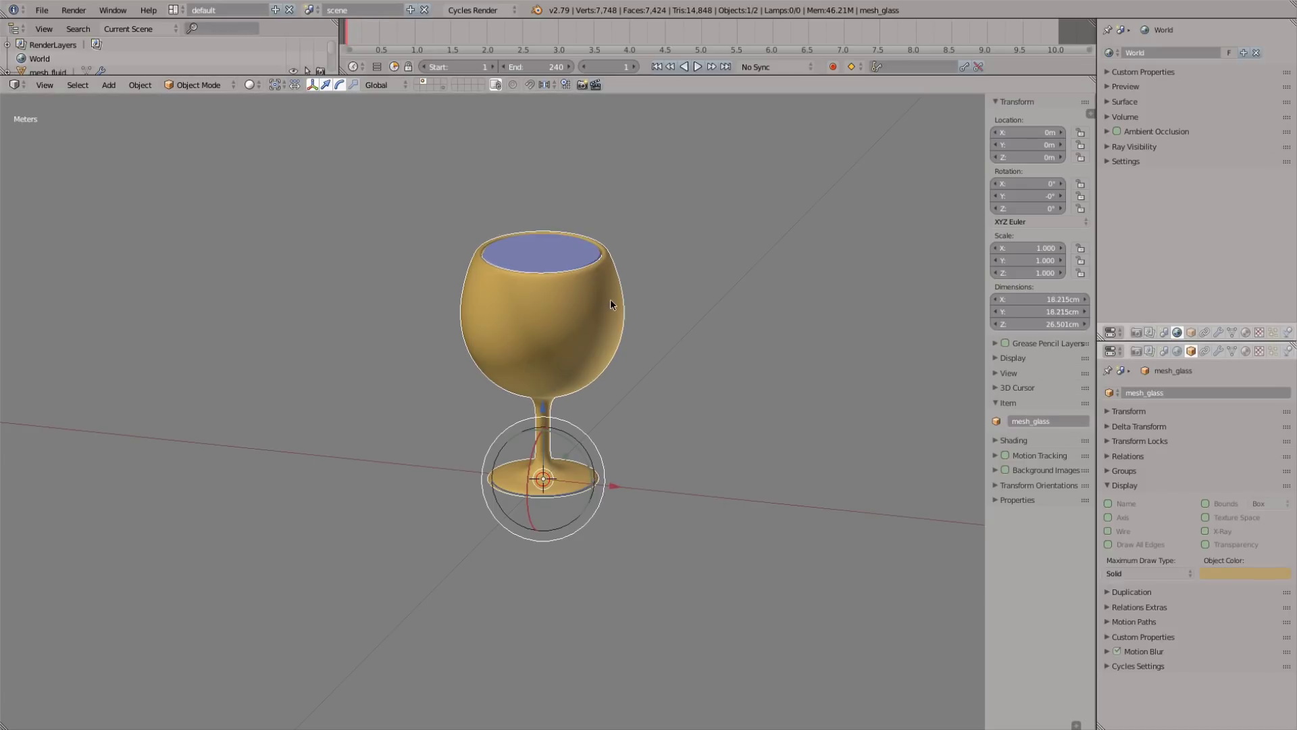
pyautogui.click(1122, 571)
pyautogui.click(1118, 546)
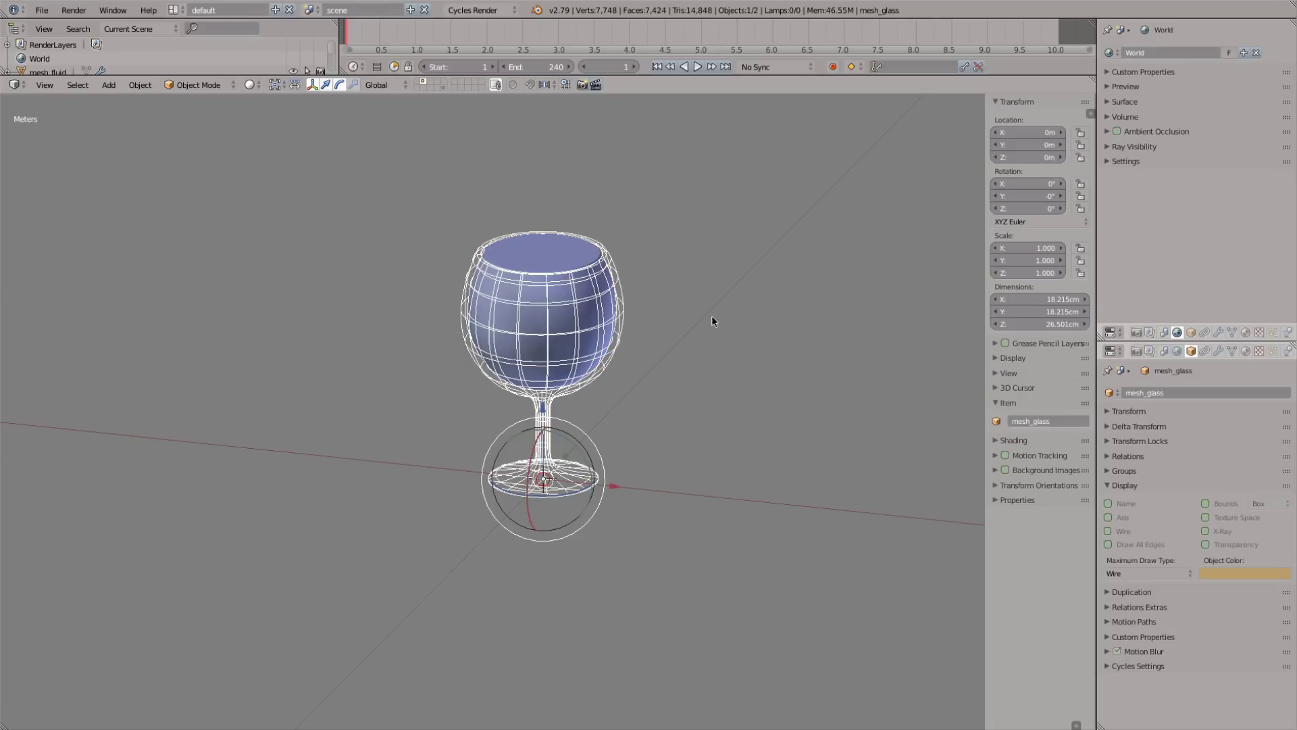
pyautogui.press('a')
# Add a cube at the base of the glass in front view and scale it to about 20.8 cm.
pyautogui.press('KP_1')
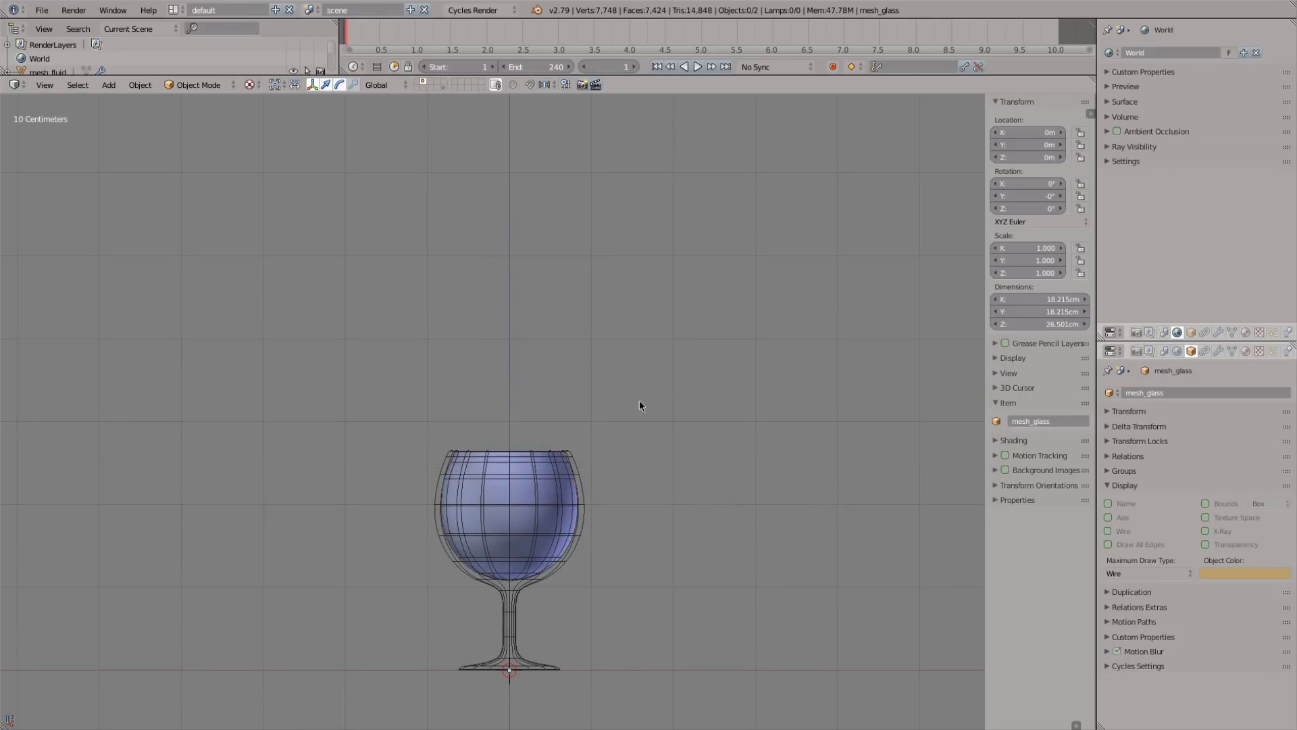
pyautogui.click(118, 86)
pyautogui.moveTo(192, 99)
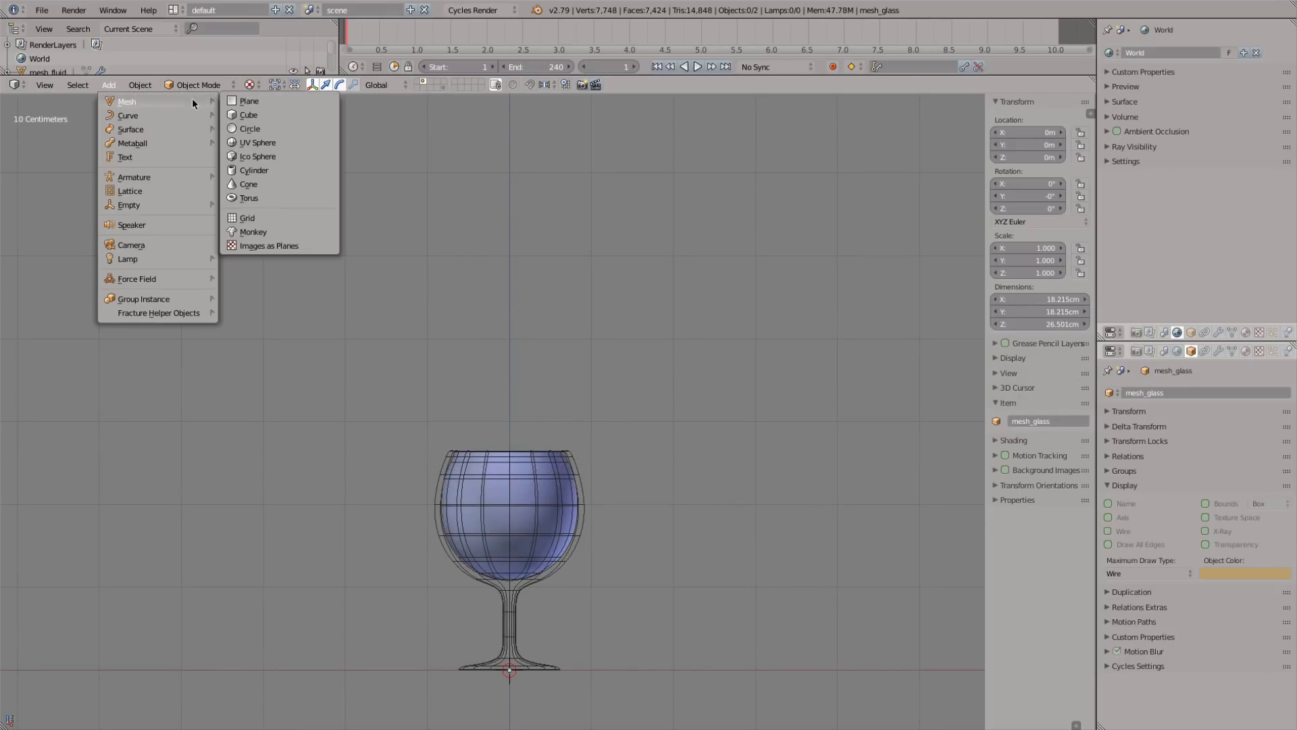
pyautogui.click(242, 113)
pyautogui.press('s')
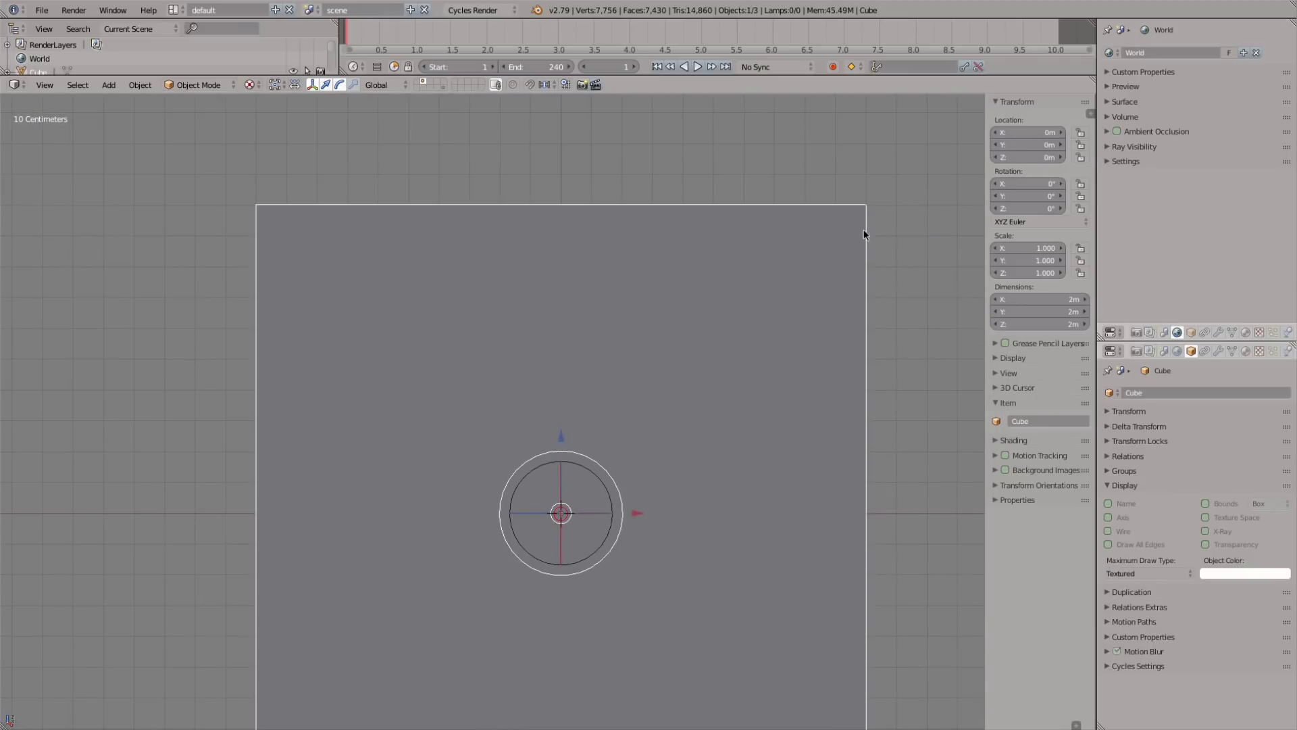
pyautogui.click(594, 484)
# Raise the cube along Z to about 32.4 cm over the glass rim and widen it in X and Y to about 48.9 cm.
pyautogui.press('g')
pyautogui.press('z')
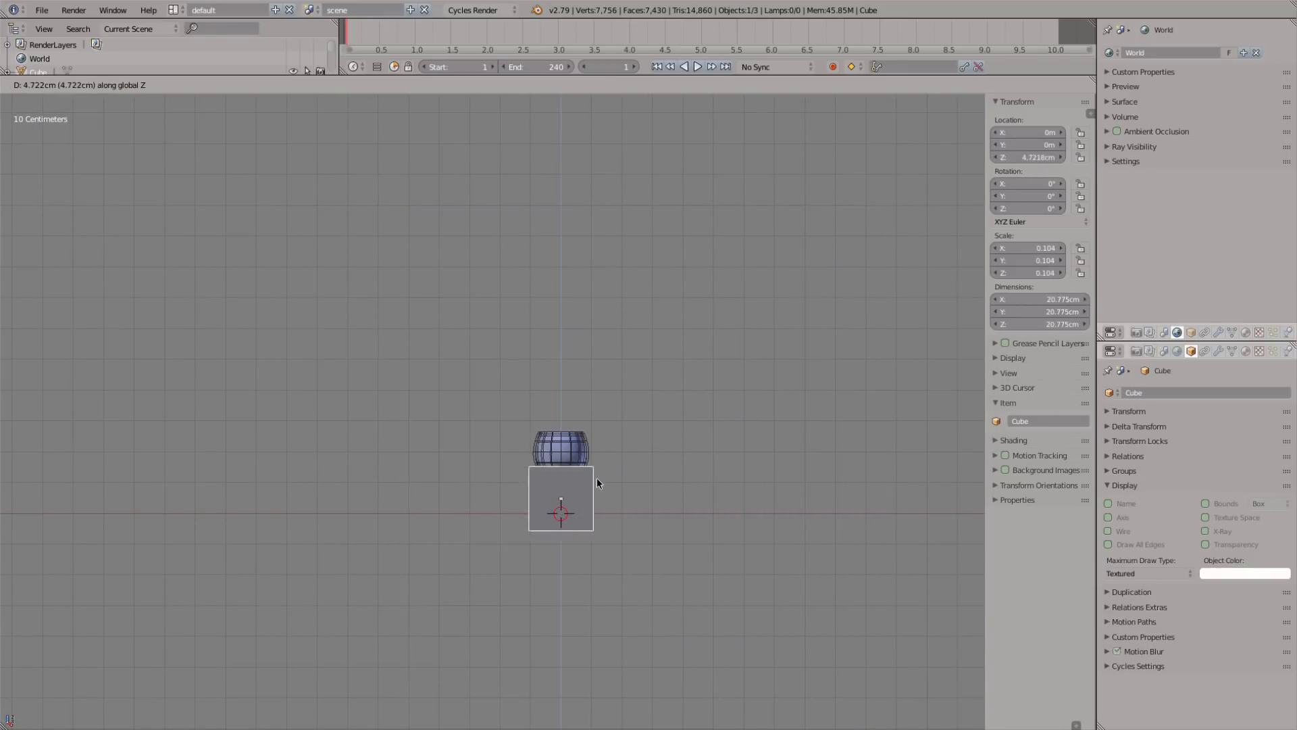
pyautogui.click(606, 414)
pyautogui.scroll(6, 607, 417)
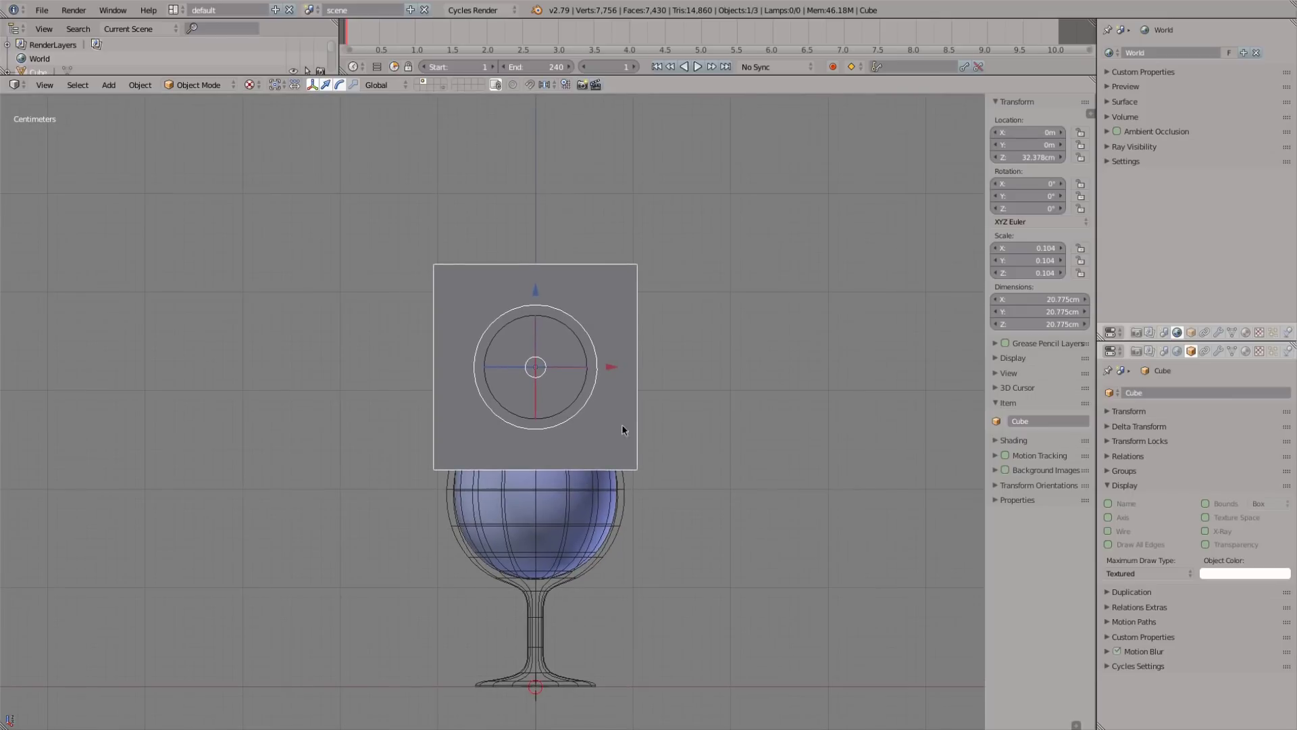
pyautogui.press('s')
pyautogui.hotkey('shift', 'z')
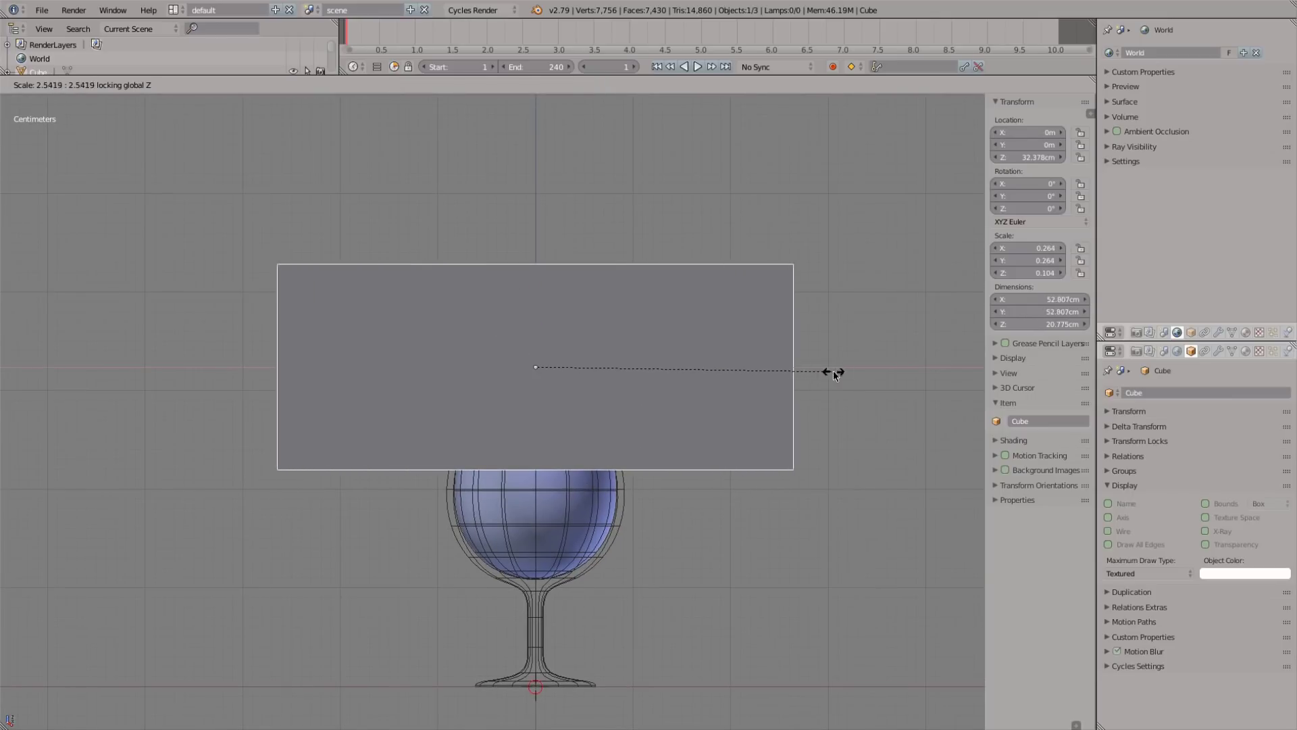
pyautogui.click(828, 373)
# Set the cube's maximum draw type to Wire and rename it mesh_boolean.
pyautogui.moveTo(748, 374); pyautogui.dragTo(853, 408, button='middle')
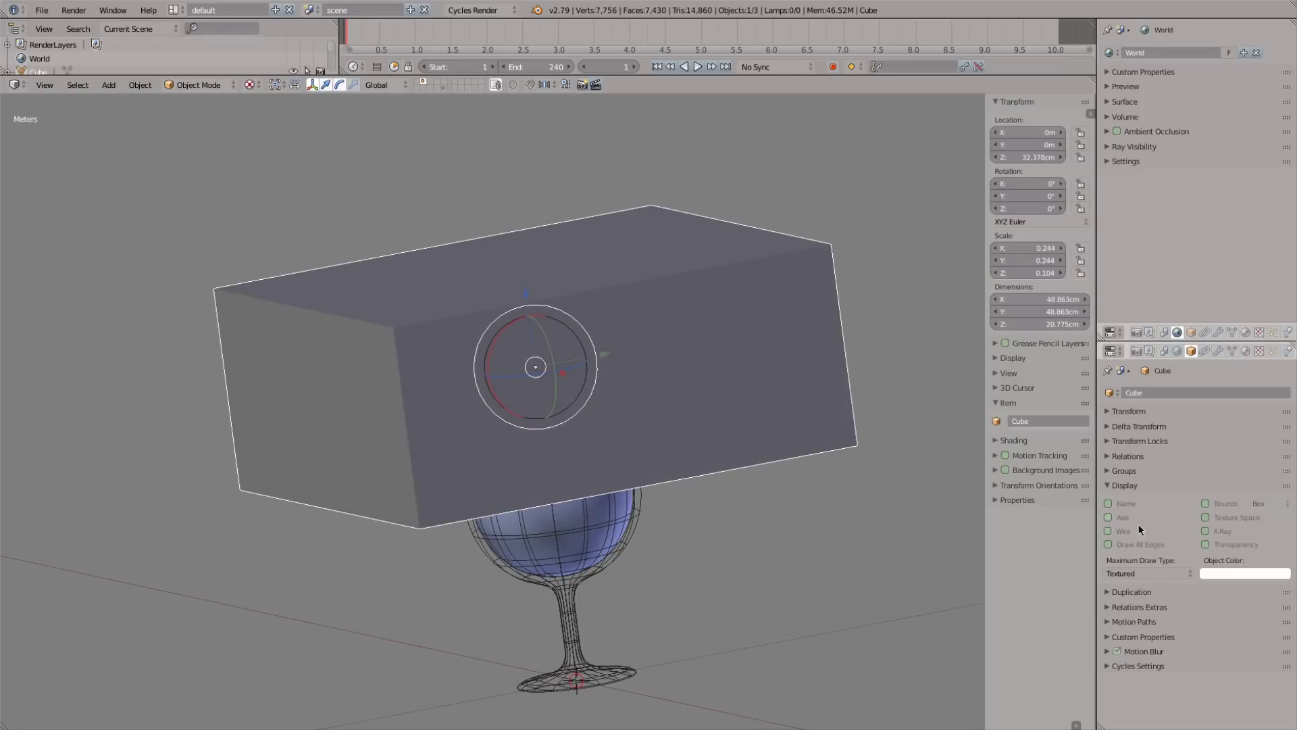
pyautogui.click(1137, 574)
pyautogui.click(1142, 547)
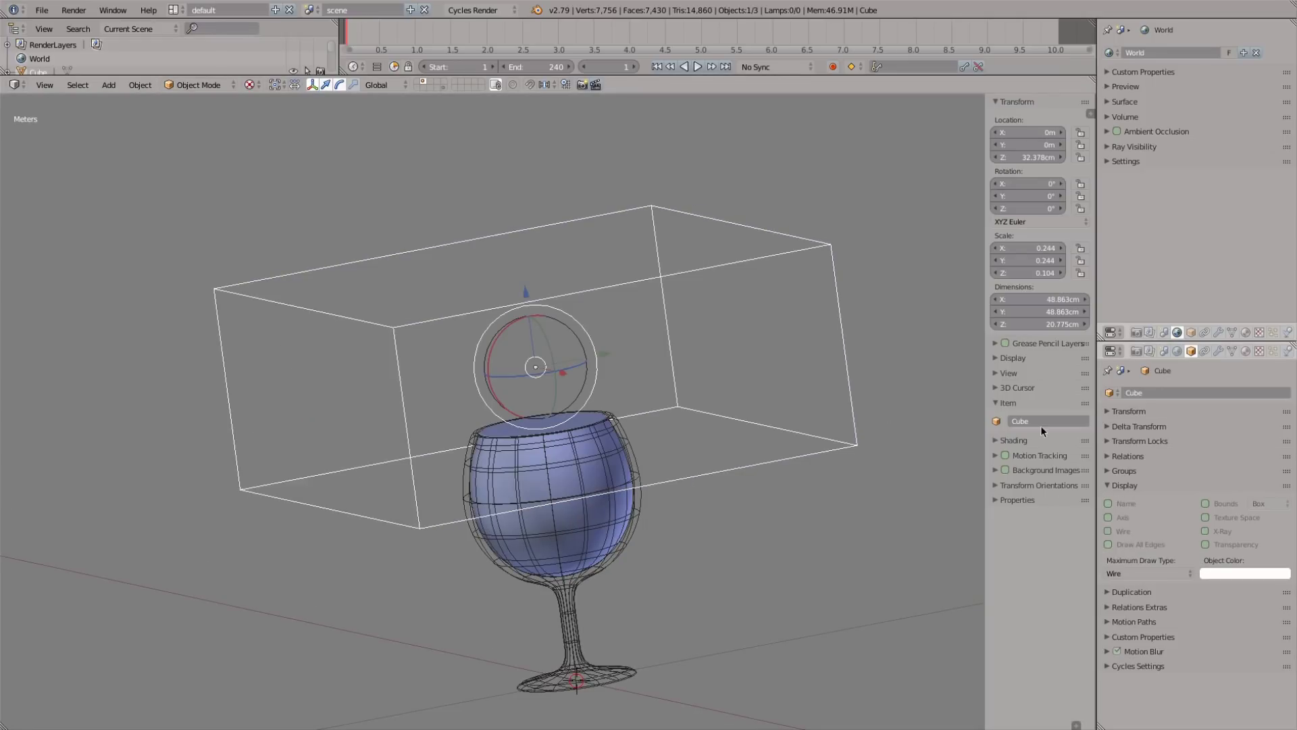
pyautogui.write('mesh_boolean')
pyautogui.press('Return')
pyautogui.press('a')
# Add a Boolean modifier to mesh_fluid with mesh_boolean as its object.
pyautogui.press('q')
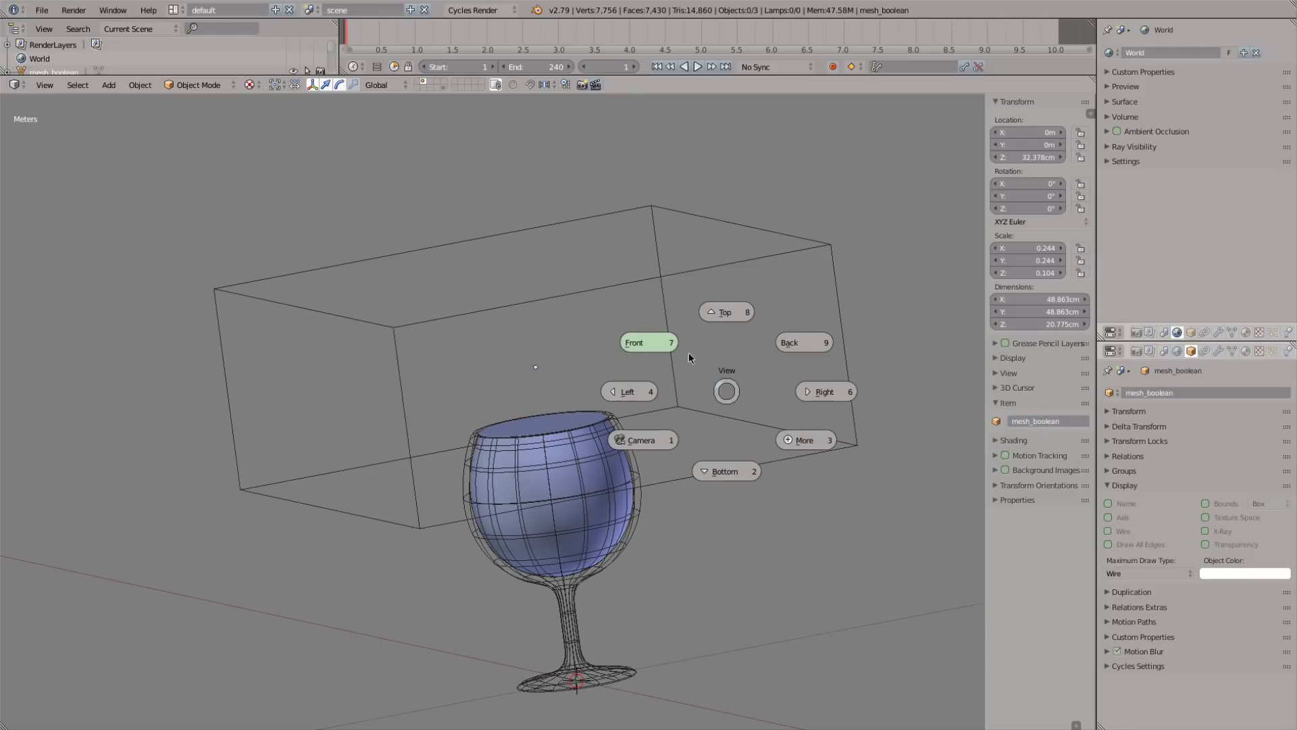
pyautogui.click(688, 351)
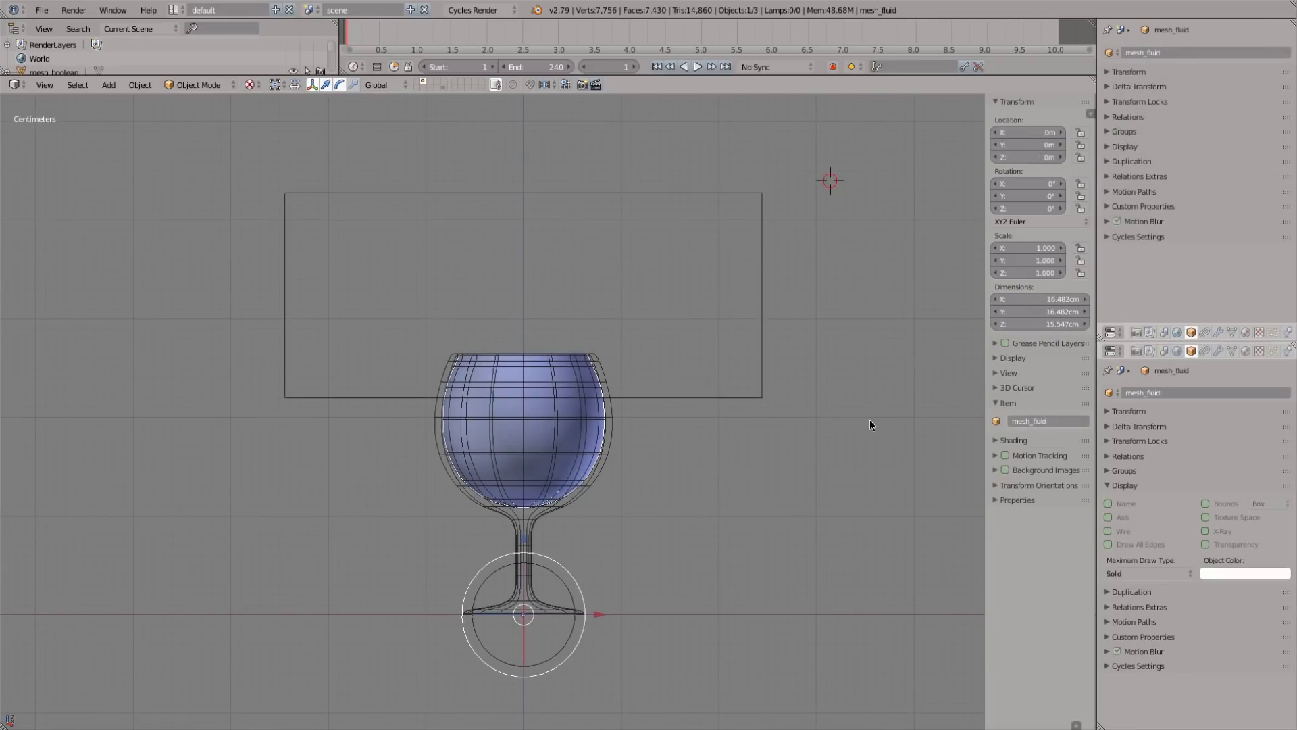
pyautogui.click(1219, 334)
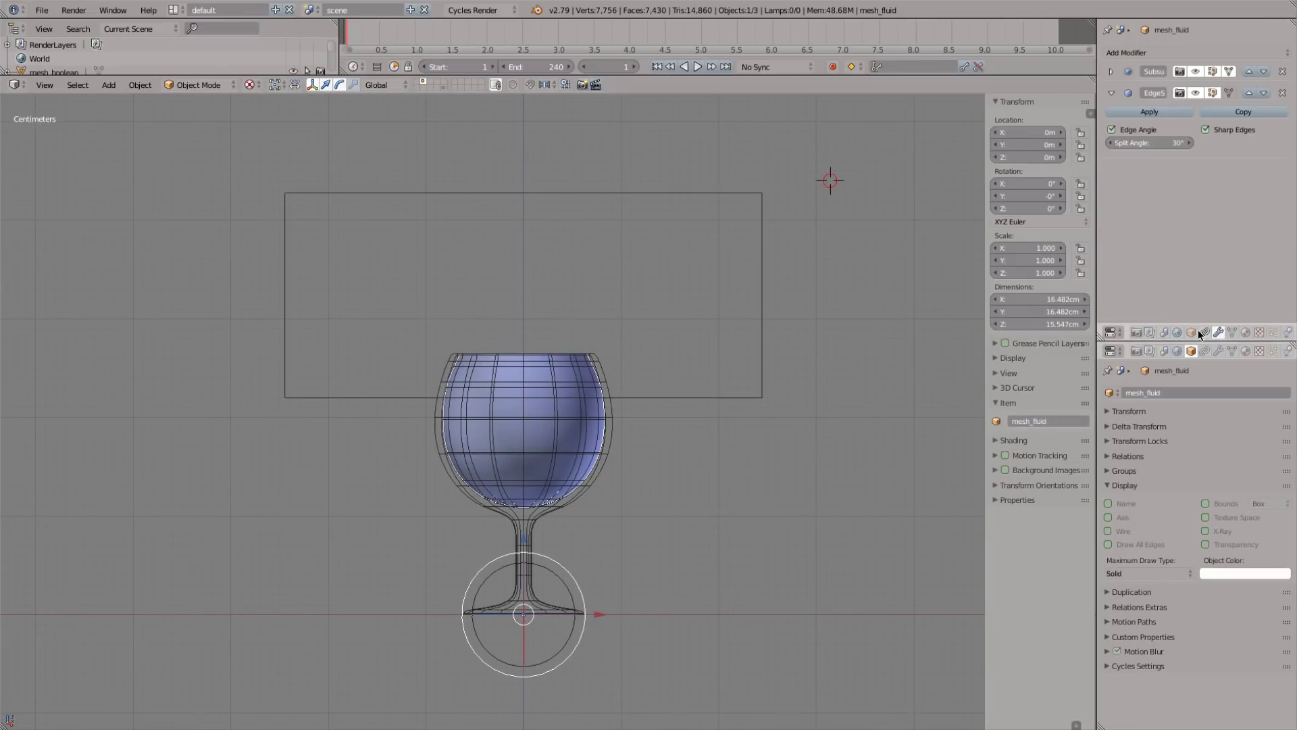
pyautogui.click(1150, 54)
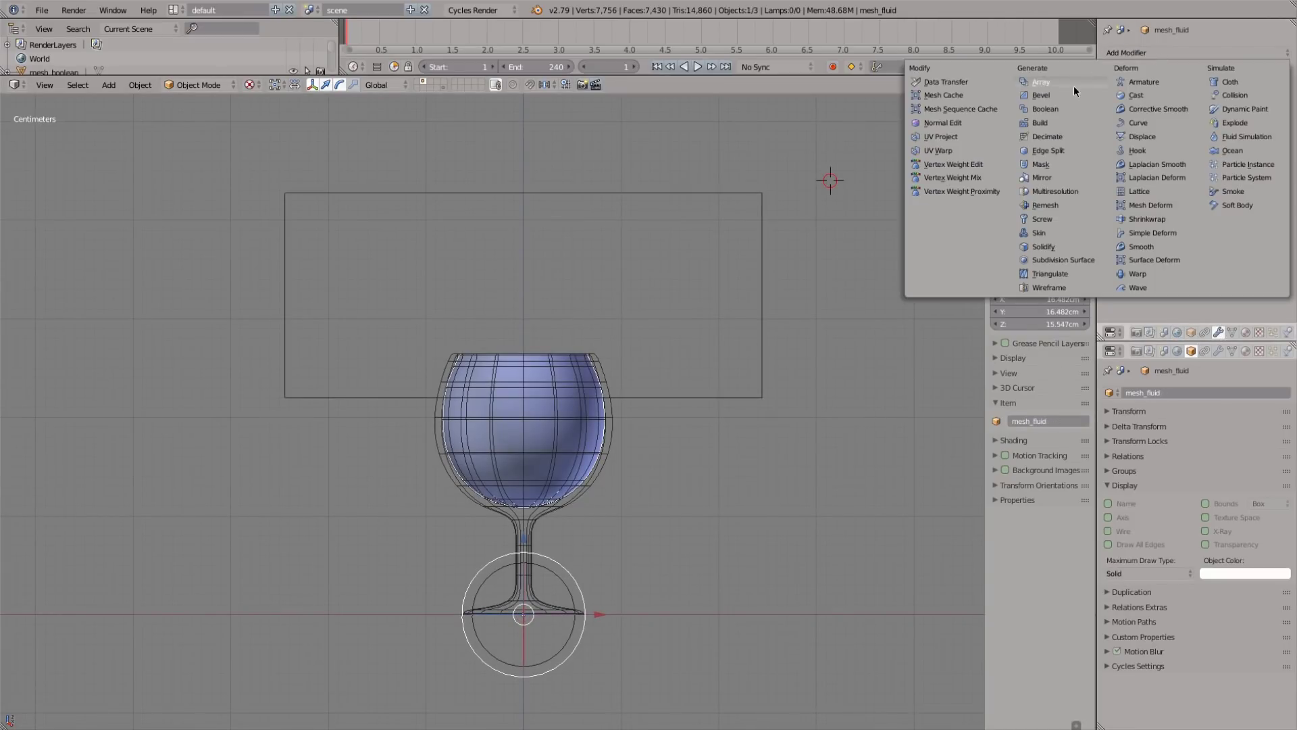
pyautogui.click(1059, 109)
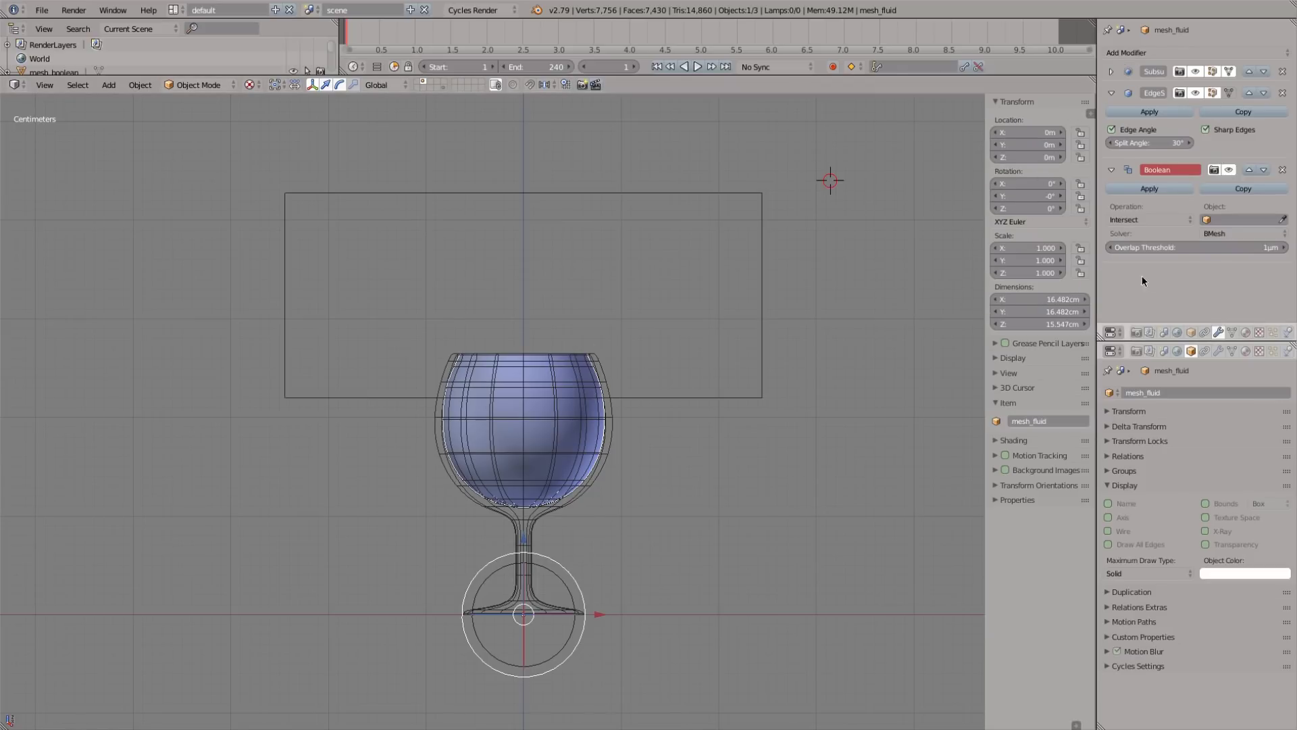
pyautogui.click(1245, 218)
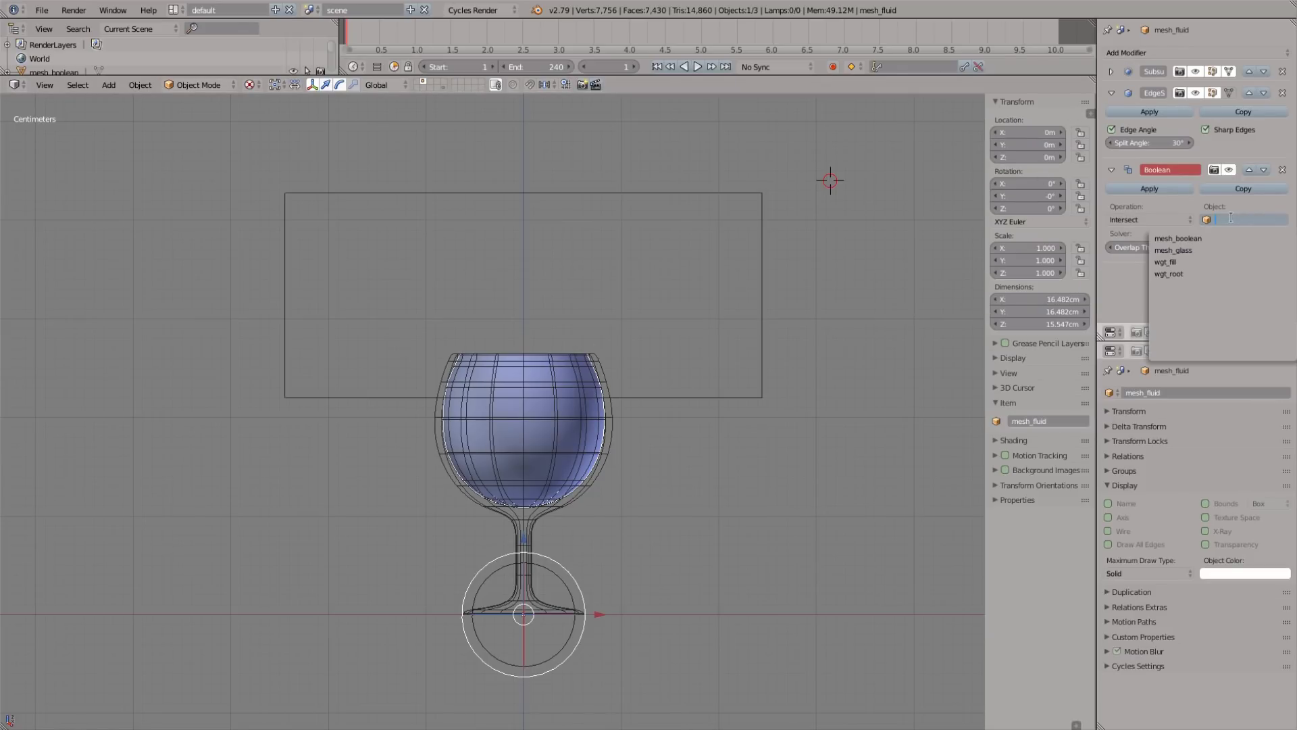
pyautogui.click(1177, 238)
# Set the Boolean operation to Difference and move the modifier above the Edge Split modifier in the stack.
pyautogui.click(1148, 220)
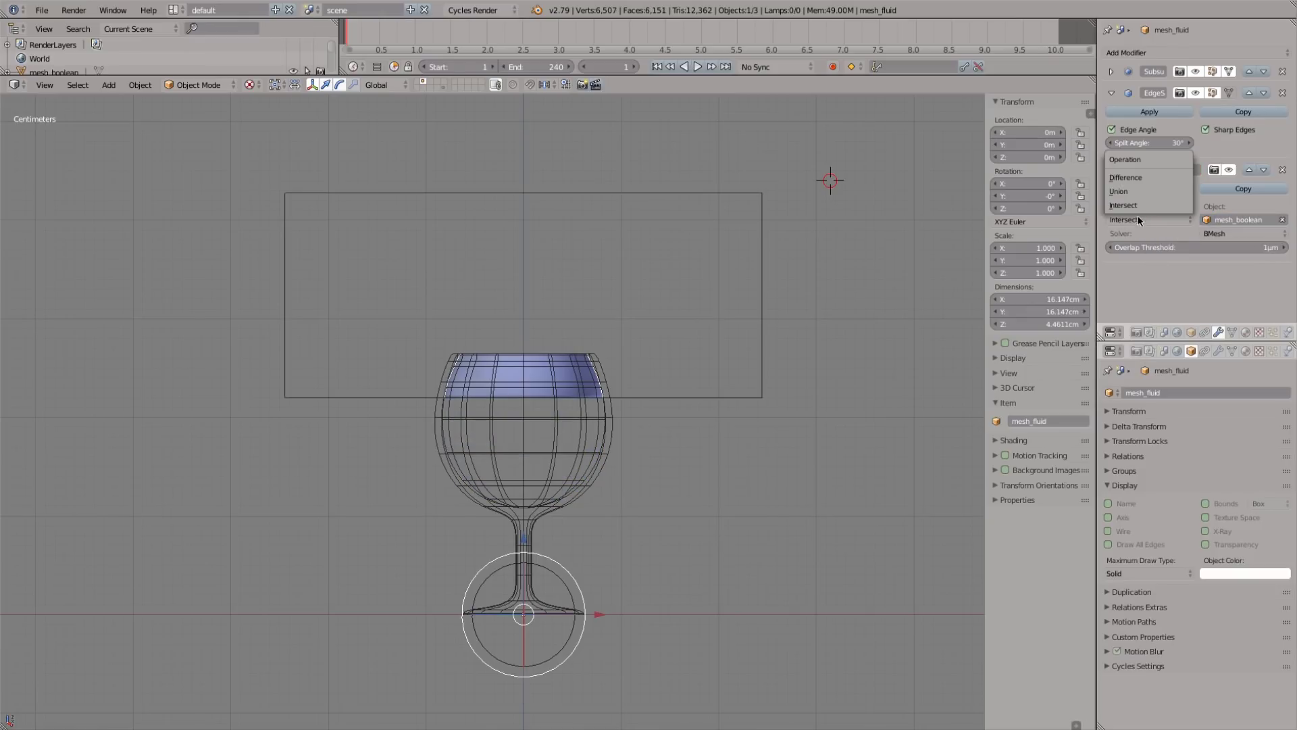
pyautogui.click(1127, 177)
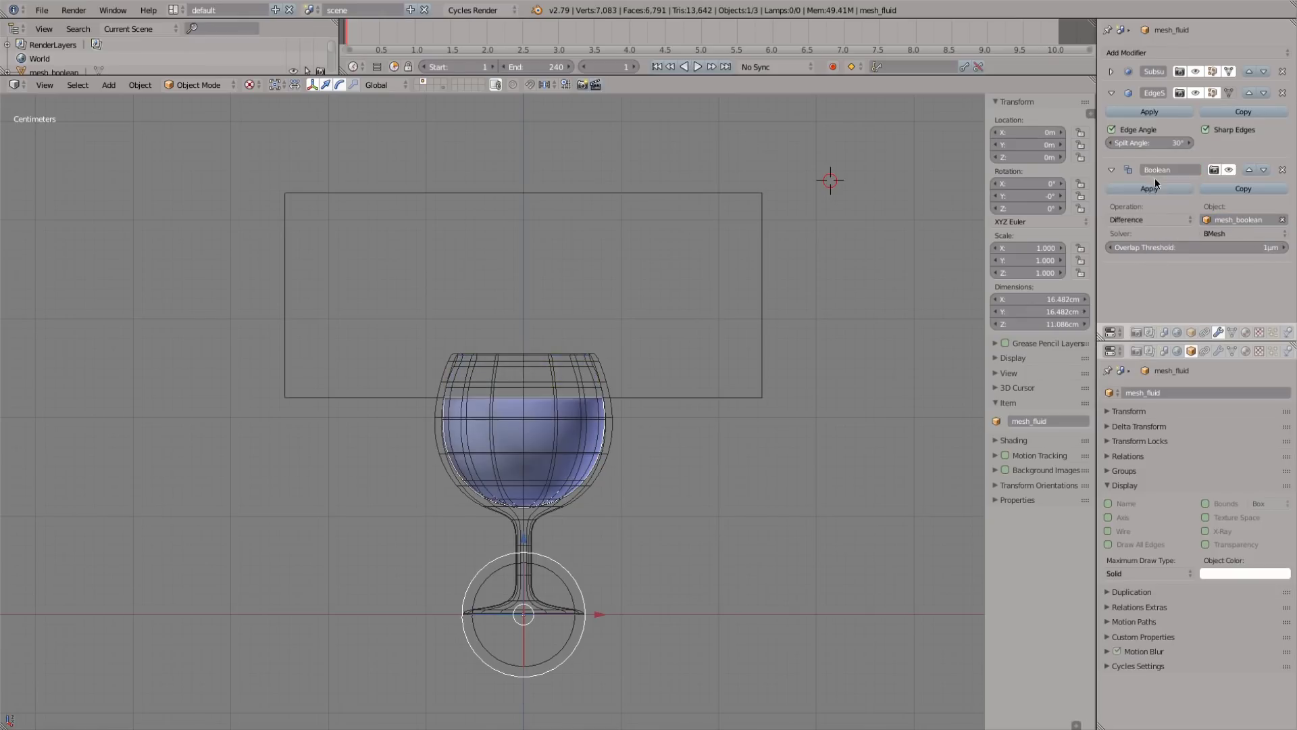
pyautogui.click(1248, 170)
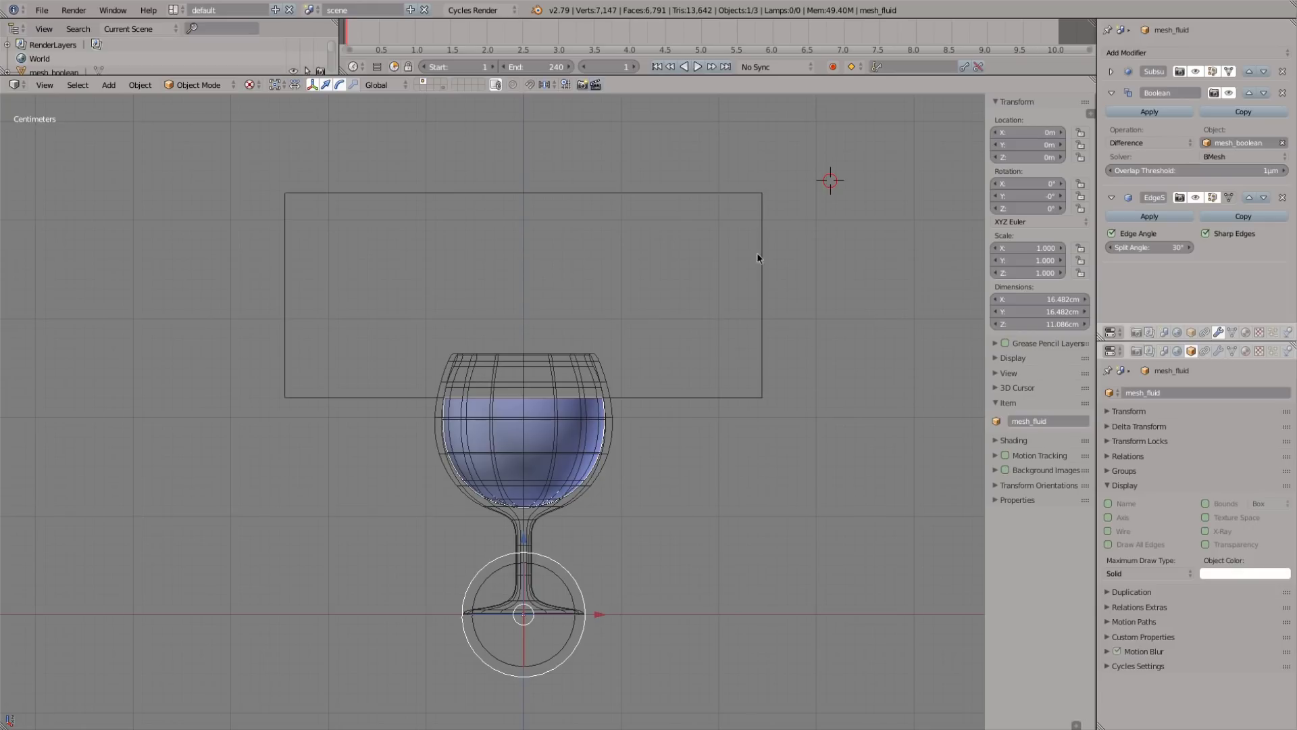
# Add a single-bone armature at the base of the glass.
pyautogui.click(108, 85)
pyautogui.moveTo(136, 179)
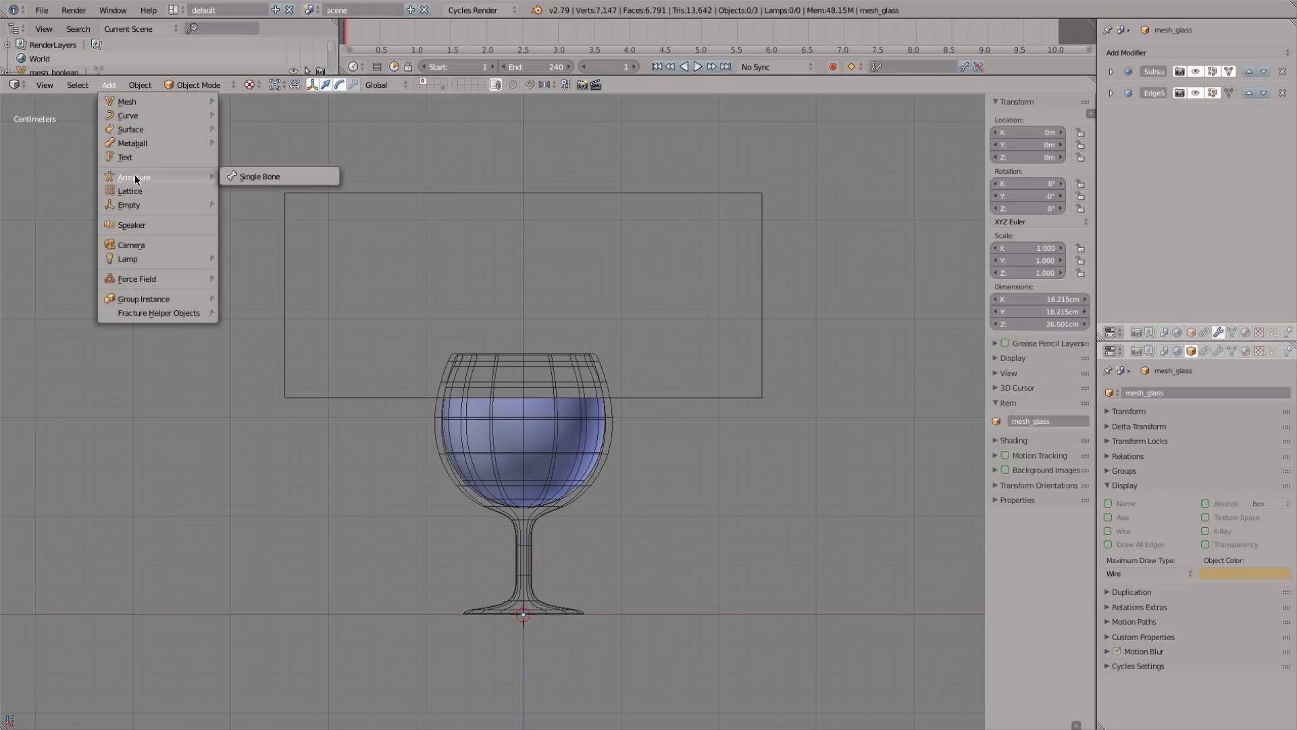
pyautogui.click(256, 176)
# Reposition the bone's tail so the bone lies horizontally along negative X with the tail at X -40 cm, Z 0.
pyautogui.scroll(-6, 549, 362)
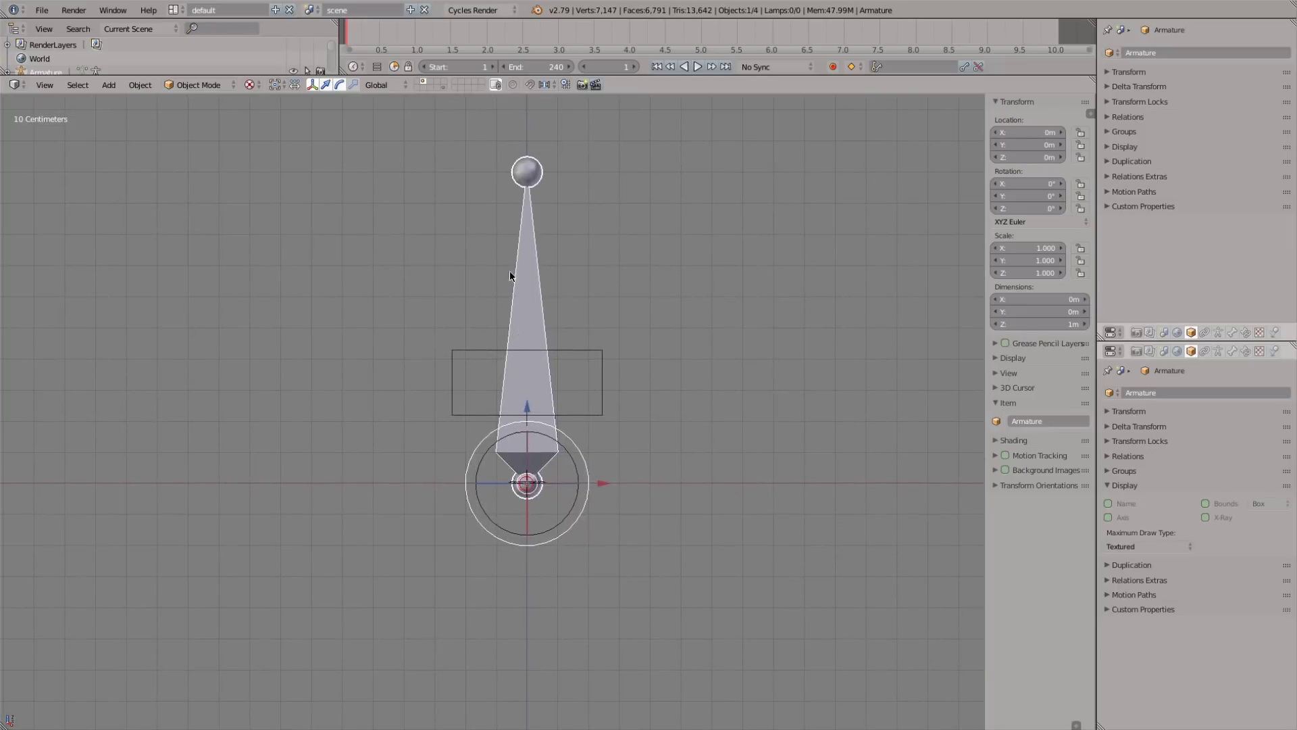
pyautogui.press('Tab')
pyautogui.rightClick(527, 174)
pyautogui.press('g')
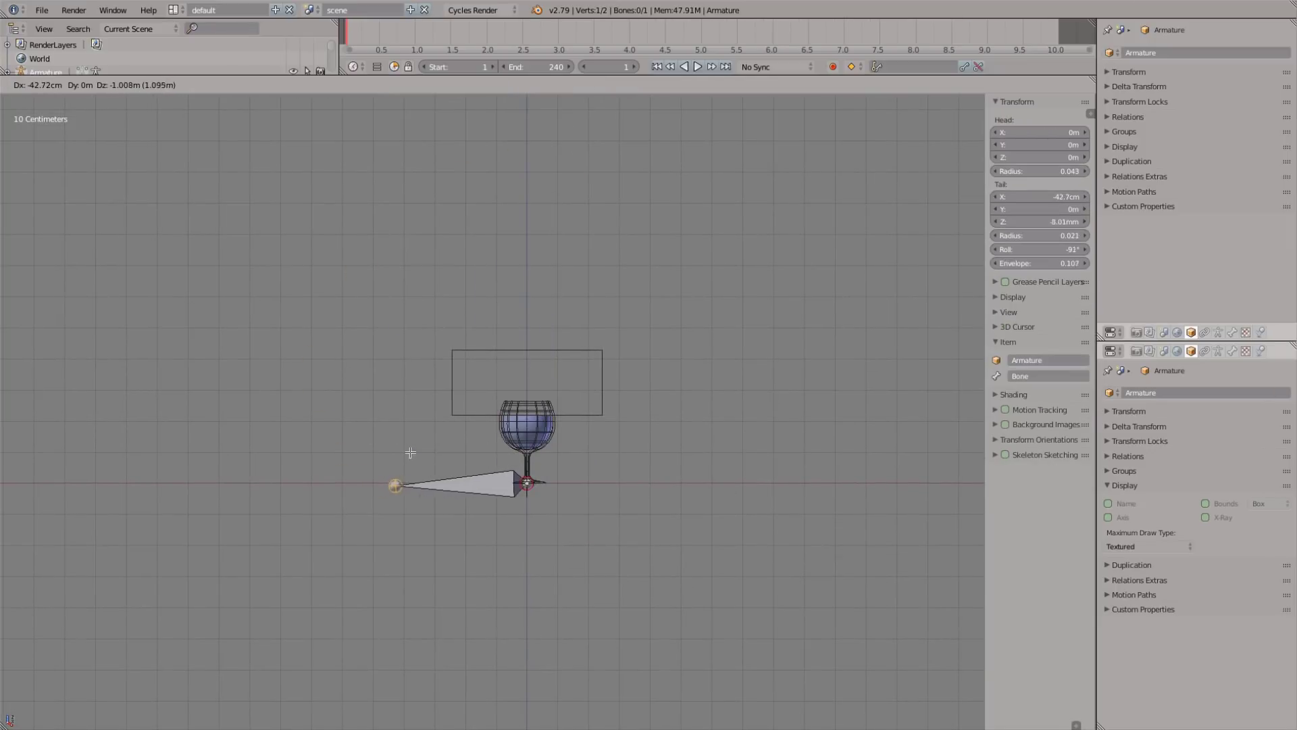
pyautogui.click(414, 448)
pyautogui.scroll(6, 497, 459)
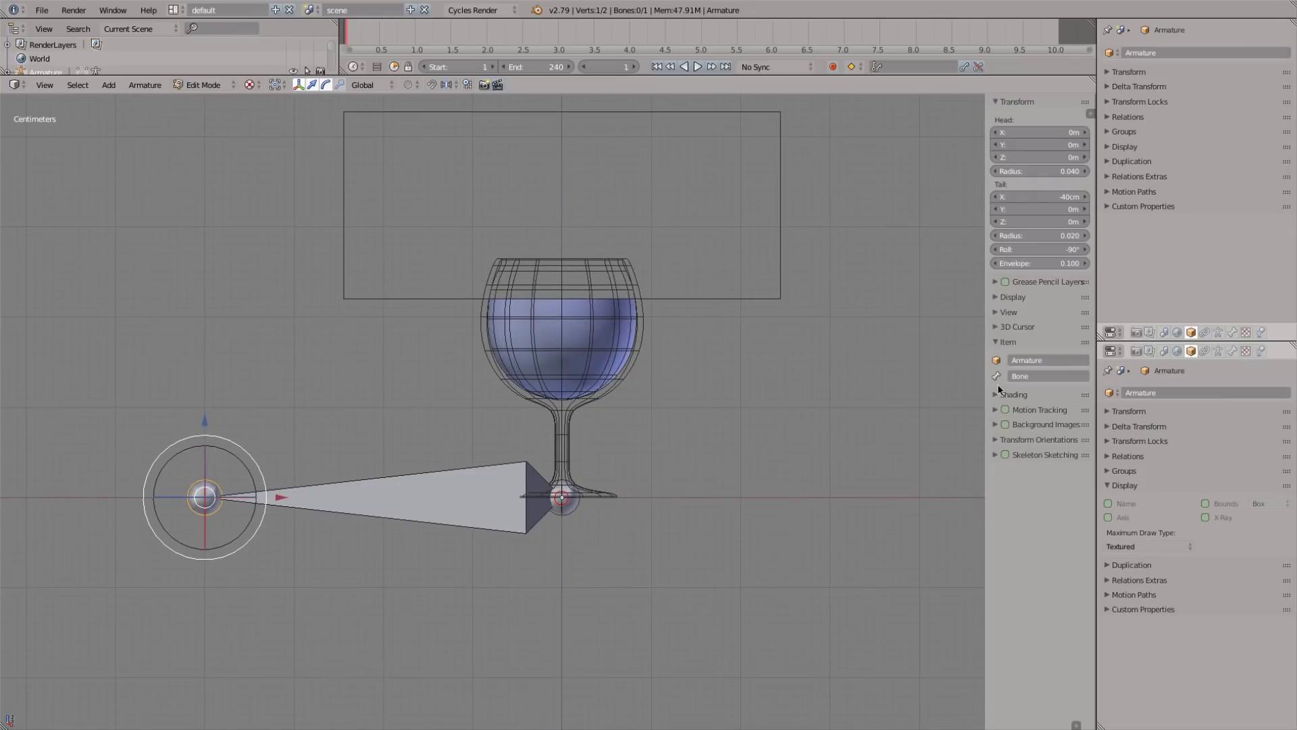
# Rename the horizontal bone root.
pyautogui.click(1022, 377)
pyautogui.write('root')
pyautogui.press('Return')
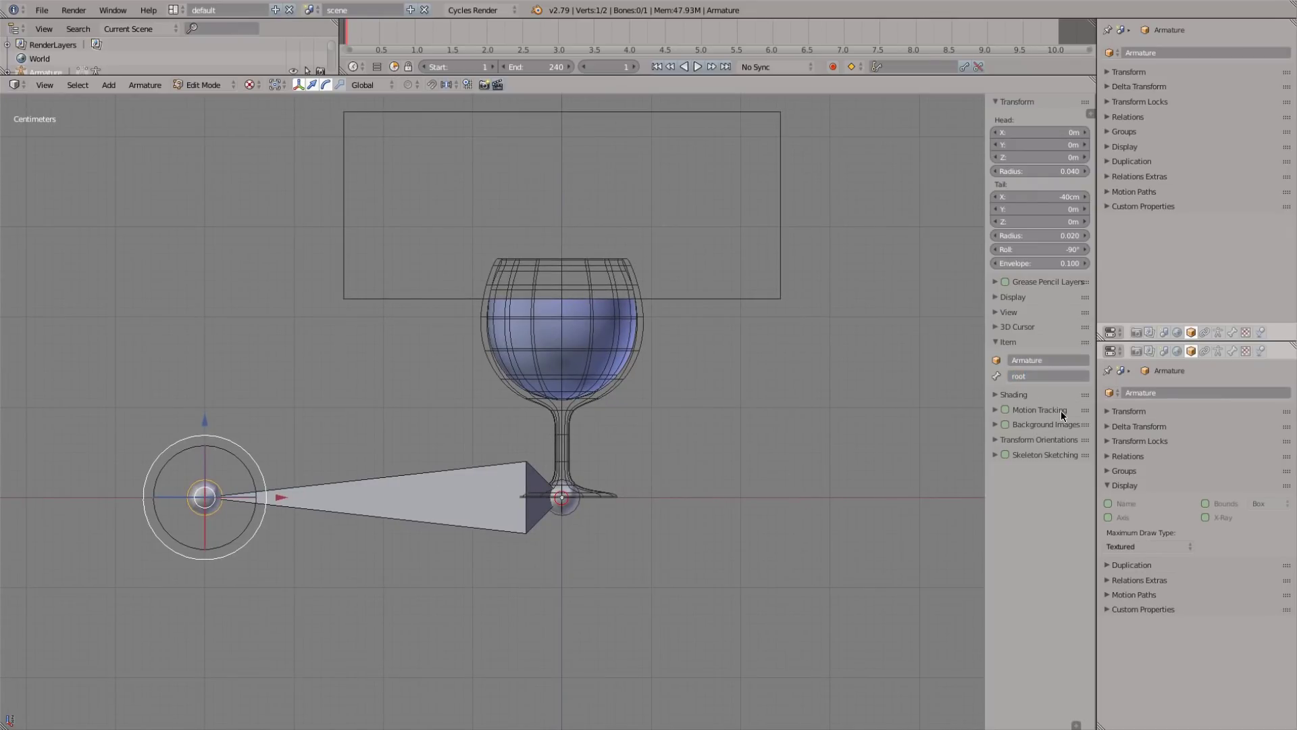
# Display the armature with bone axes and X-Ray turned on, using Solid as the maximum draw type.
pyautogui.click(1145, 545)
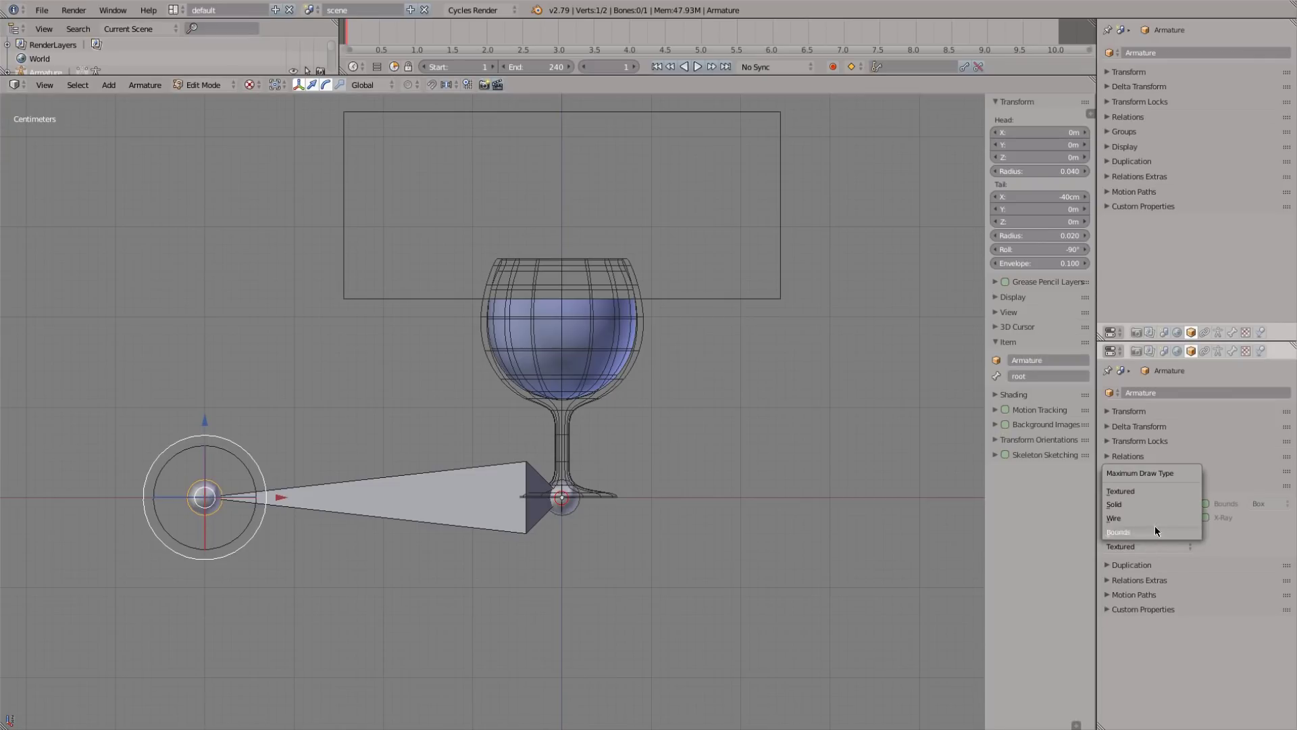
pyautogui.click(1160, 518)
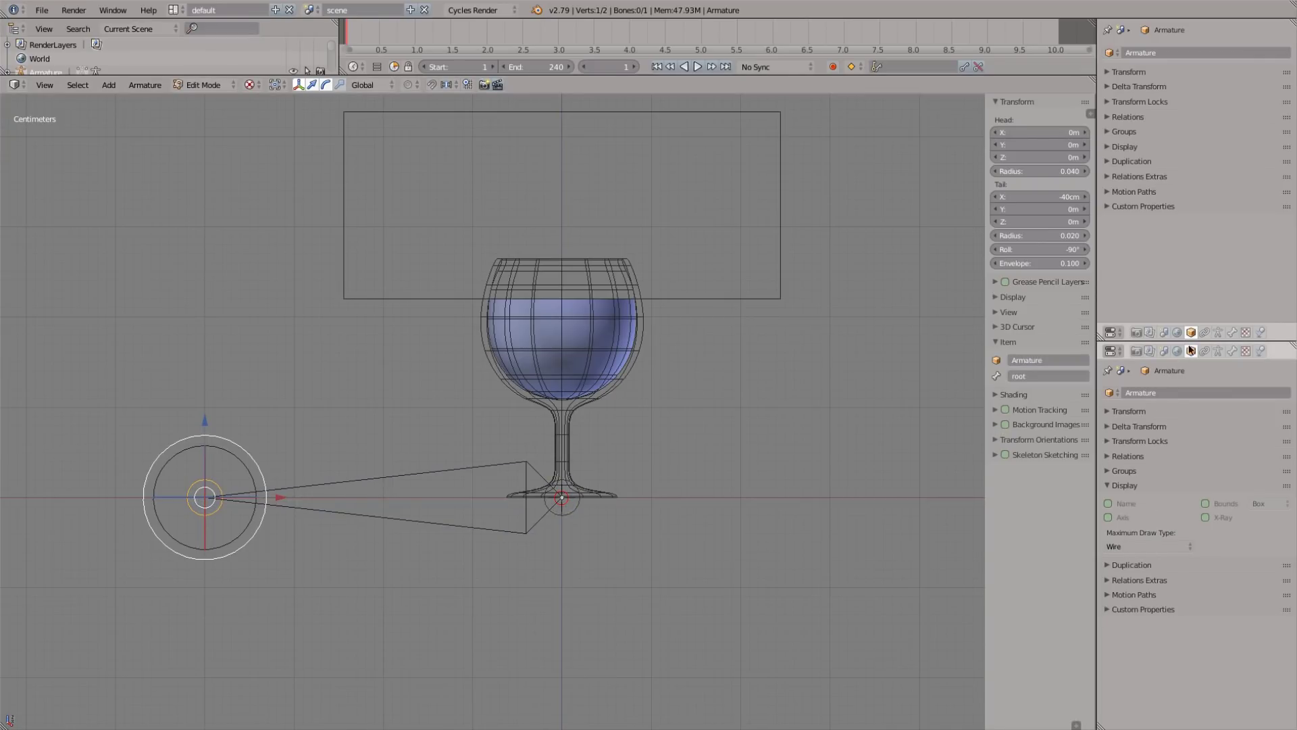
pyautogui.click(1218, 332)
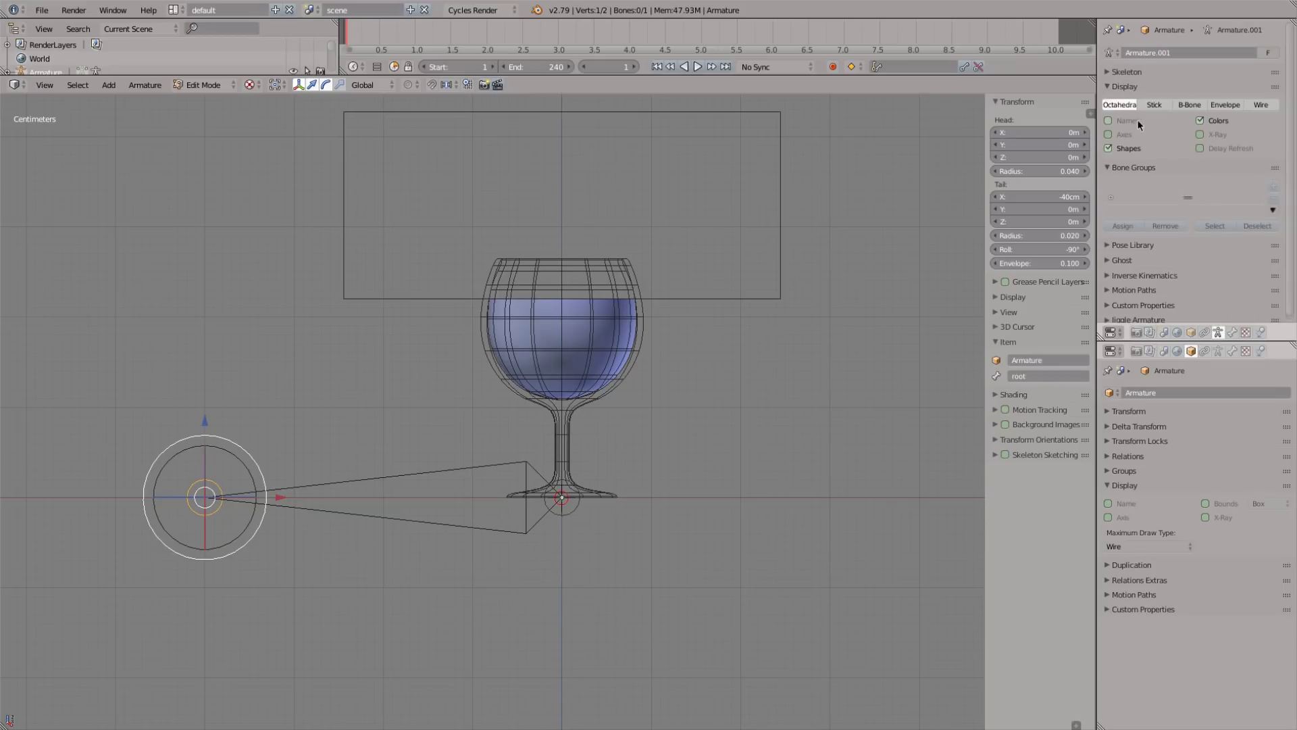
pyautogui.click(1108, 134)
# Snap the 3D cursor to the centre of the bottom face of the mesh_boolean cube.
pyautogui.press('Tab')
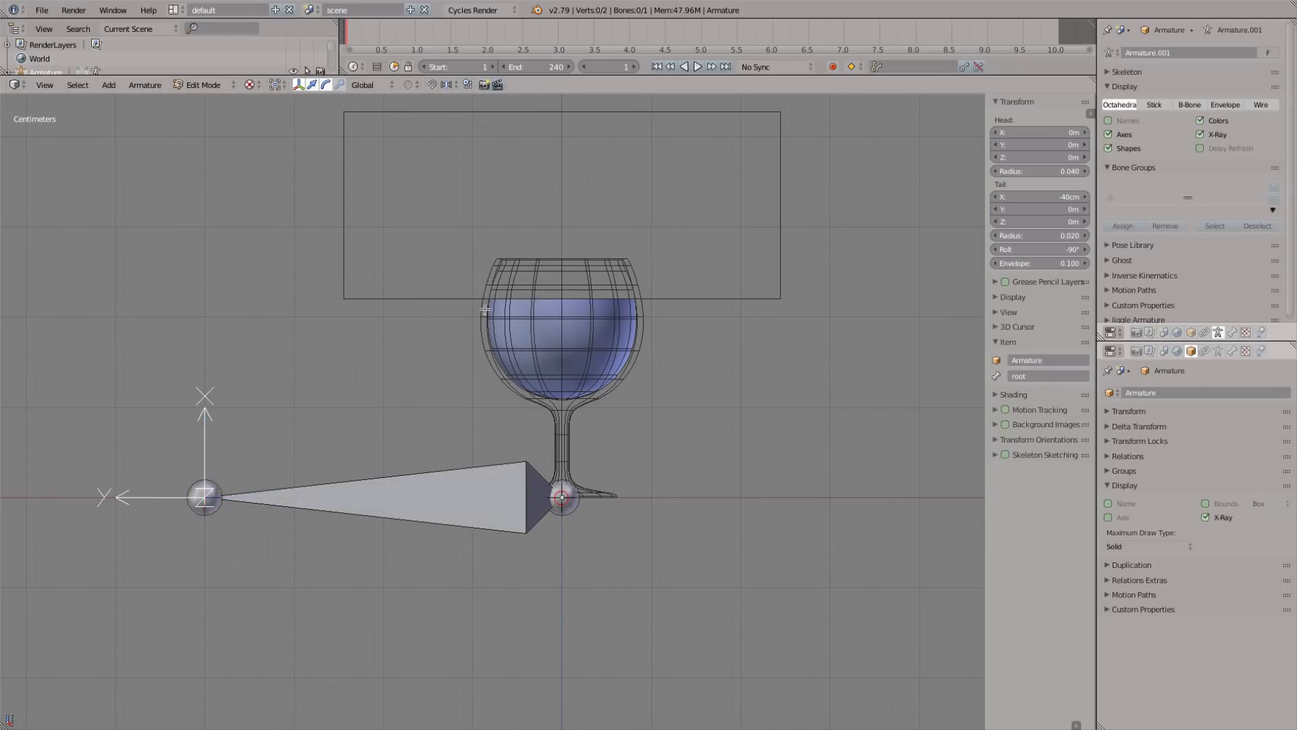
pyautogui.rightClick(452, 295)
pyautogui.press('Tab')
pyautogui.press('a')
pyautogui.press('b')
pyautogui.moveTo(302, 279); pyautogui.dragTo(805, 321)
pyautogui.hotkey('shift', 's')
pyautogui.press('Tab')
# Duplicate the root bone and snap the copy to the 3D cursor at the fluid surface.
pyautogui.moveTo(698, 379); pyautogui.dragTo(747, 413, button='middle')
pyautogui.rightClick(507, 482)
pyautogui.press('Tab')
pyautogui.rightClick(492, 481)
pyautogui.hotkey('shift', 'd')
pyautogui.rightClick(518, 390)
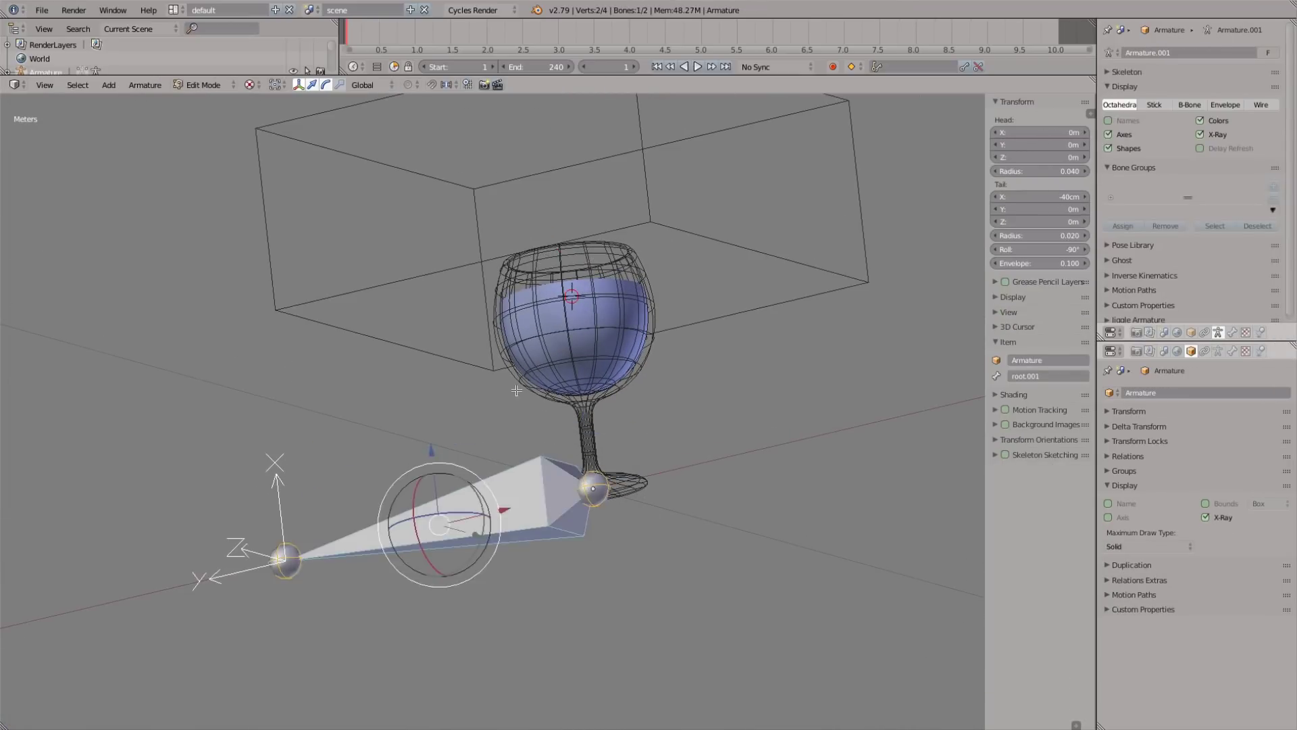
pyautogui.hotkey('shift', 's')
pyautogui.press('q')
pyautogui.click(471, 352)
# Shorten the duplicated bone by moving its tail to X -8 cm at the same height.
pyautogui.rightClick(234, 327)
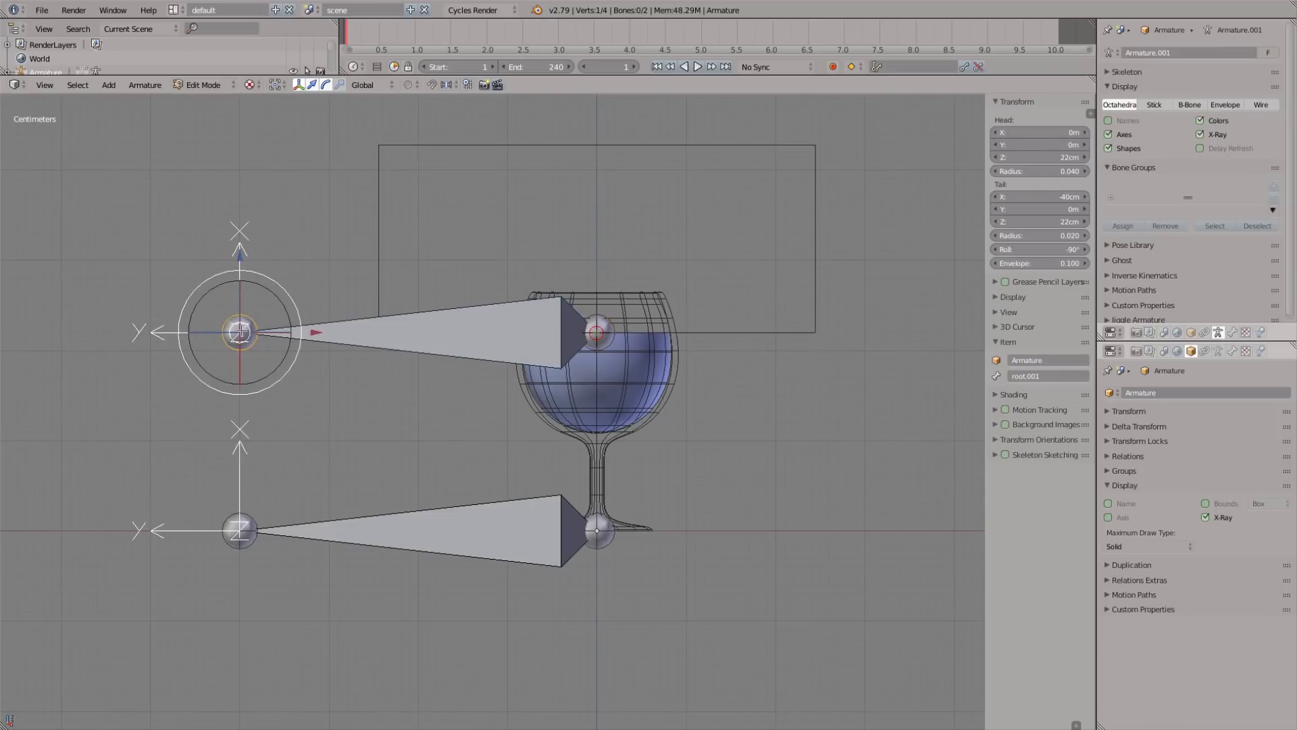
pyautogui.press('g')
pyautogui.click(528, 333)
# Duplicate the short bone and rotate the copy's tail -90 degrees so it points straight down.
pyautogui.keyDown('ctrl'); pyautogui.moveTo(549, 337); pyautogui.dragTo(554, 286, button='middle'); pyautogui.keyUp('ctrl')
pyautogui.rightClick(570, 327)
pyautogui.hotkey('shift', 'd')
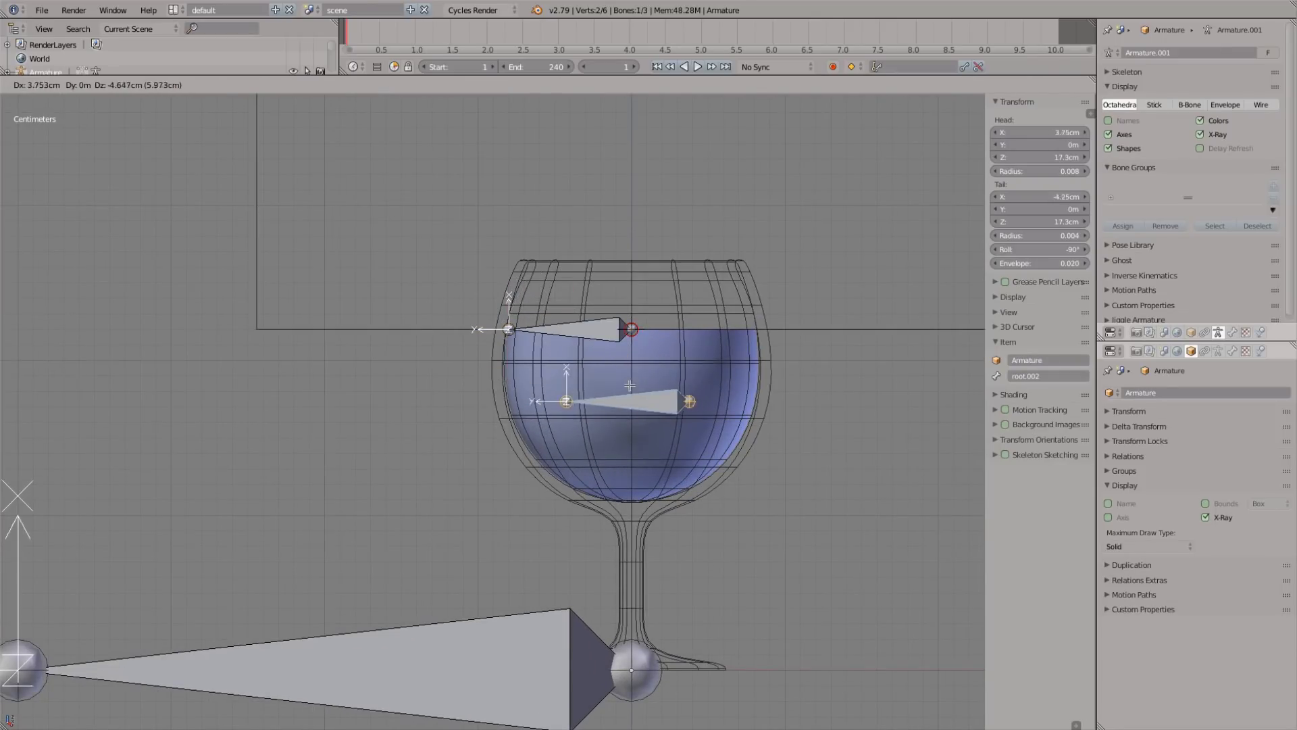
pyautogui.click(631, 384)
pyautogui.rightClick(569, 399)
pyautogui.press('r')
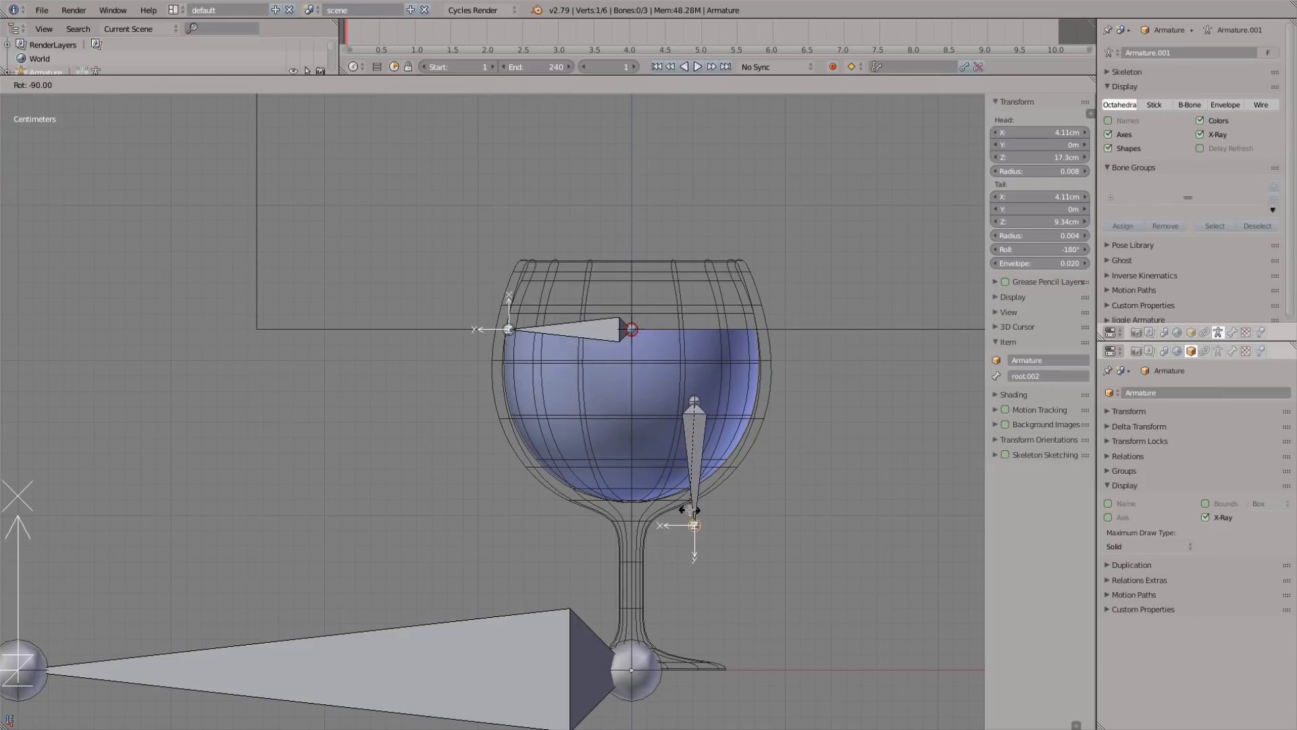
pyautogui.keyDown('ctrl'); pyautogui.click(690, 509); pyautogui.keyUp('ctrl')
# Snap the downward-pointing bone to the 3D cursor so its head sits at the fluid surface.
pyautogui.rightClick(694, 435)
pyautogui.press('g')
pyautogui.rightClick(650, 419)
pyautogui.hotkey('shift', 's')
pyautogui.click(650, 419)
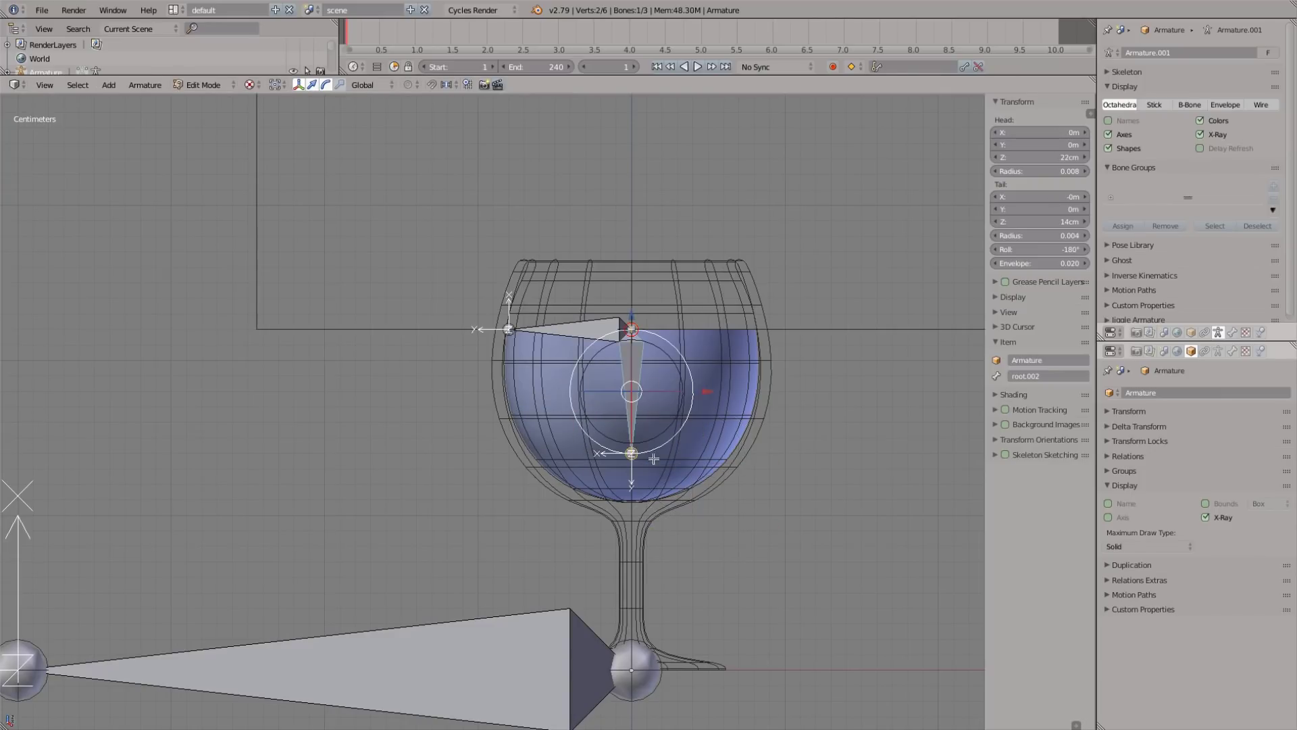
# Rename the downward-pointing bone mch_boolean.
pyautogui.press('a')
pyautogui.rightClick(626, 361)
pyautogui.click(1041, 375)
pyautogui.write('me')
pyautogui.write('h_boolean')
pyautogui.press('Return')
# Rename the short horizontal bone at the fluid surface fill.
pyautogui.rightClick(608, 319)
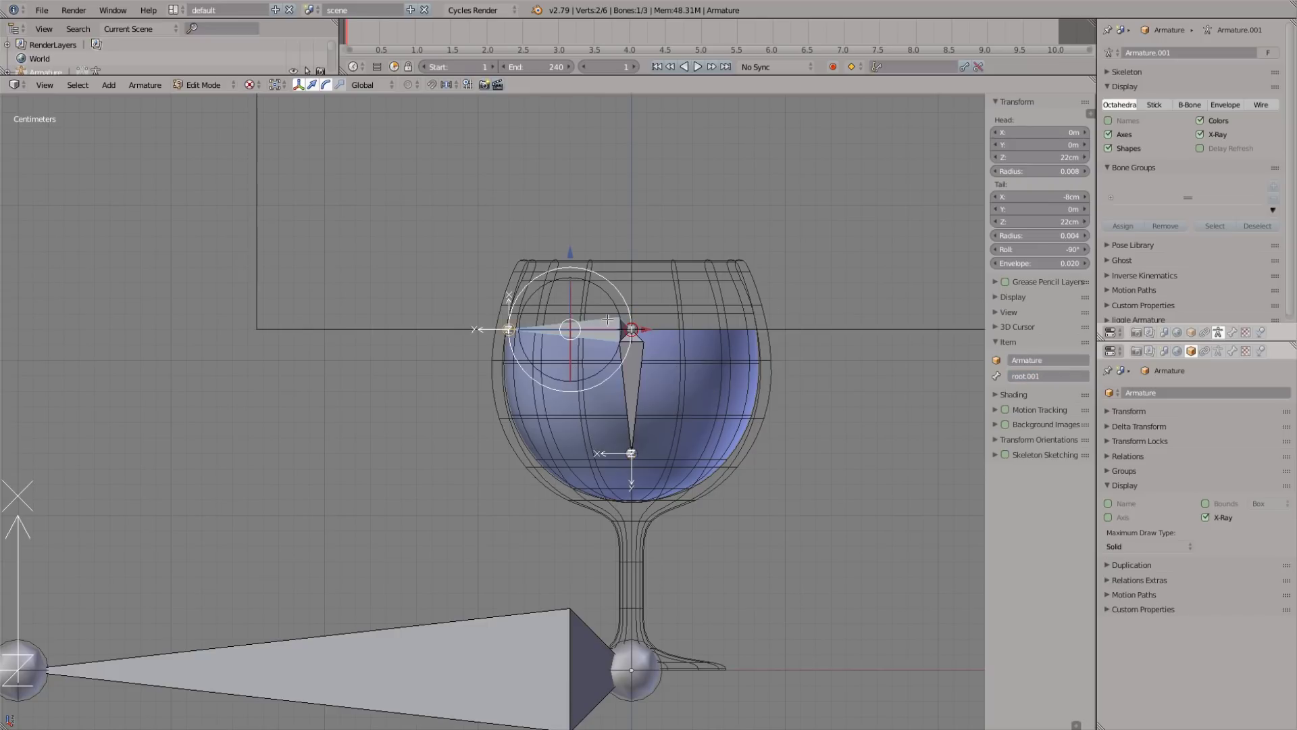
pyautogui.click(1028, 373)
pyautogui.write('fill')
# Parent the fill bone to the mch_boolean bone with Keep Offset.
pyautogui.keyDown('shift'); pyautogui.moveTo(595, 325); pyautogui.dragTo(614, 270, button='middle'); pyautogui.keyUp('shift')
pyautogui.press('g')
pyautogui.rightClick(636, 296)
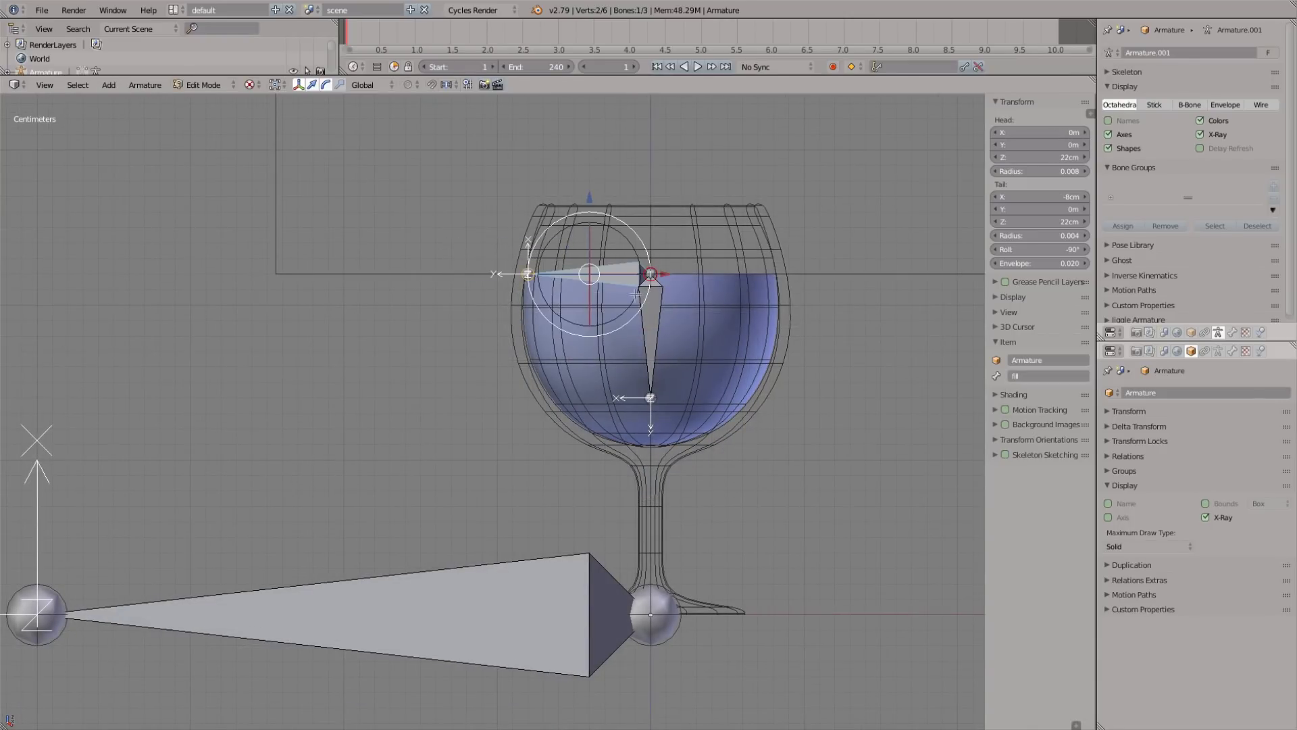
pyautogui.keyDown('shift'); pyautogui.rightClick(656, 313); pyautogui.keyUp('shift')
pyautogui.hotkey('ctrl', 'p')
pyautogui.click(686, 332)
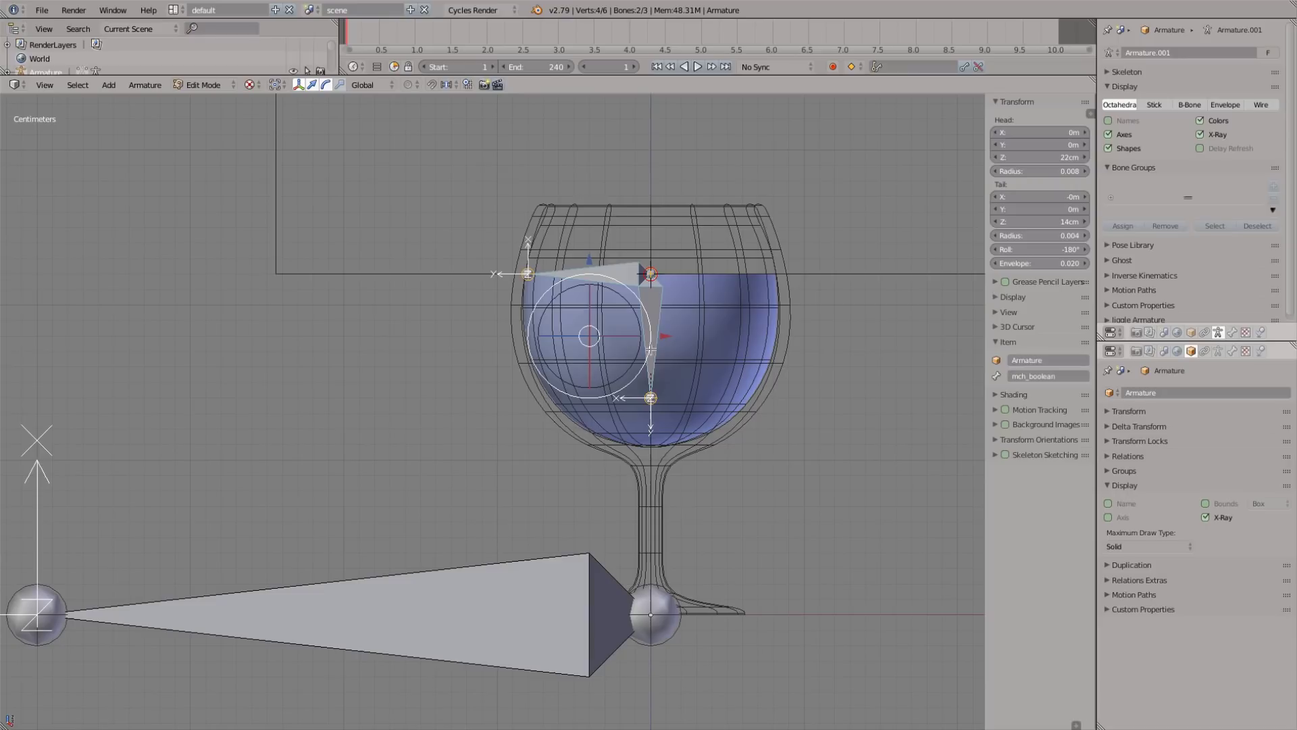
# Parent the mch_boolean bone to the root bone with Keep Offset.
pyautogui.rightClick(659, 323)
pyautogui.keyDown('shift'); pyautogui.rightClick(547, 562); pyautogui.keyUp('shift')
pyautogui.hotkey('ctrl', 'p')
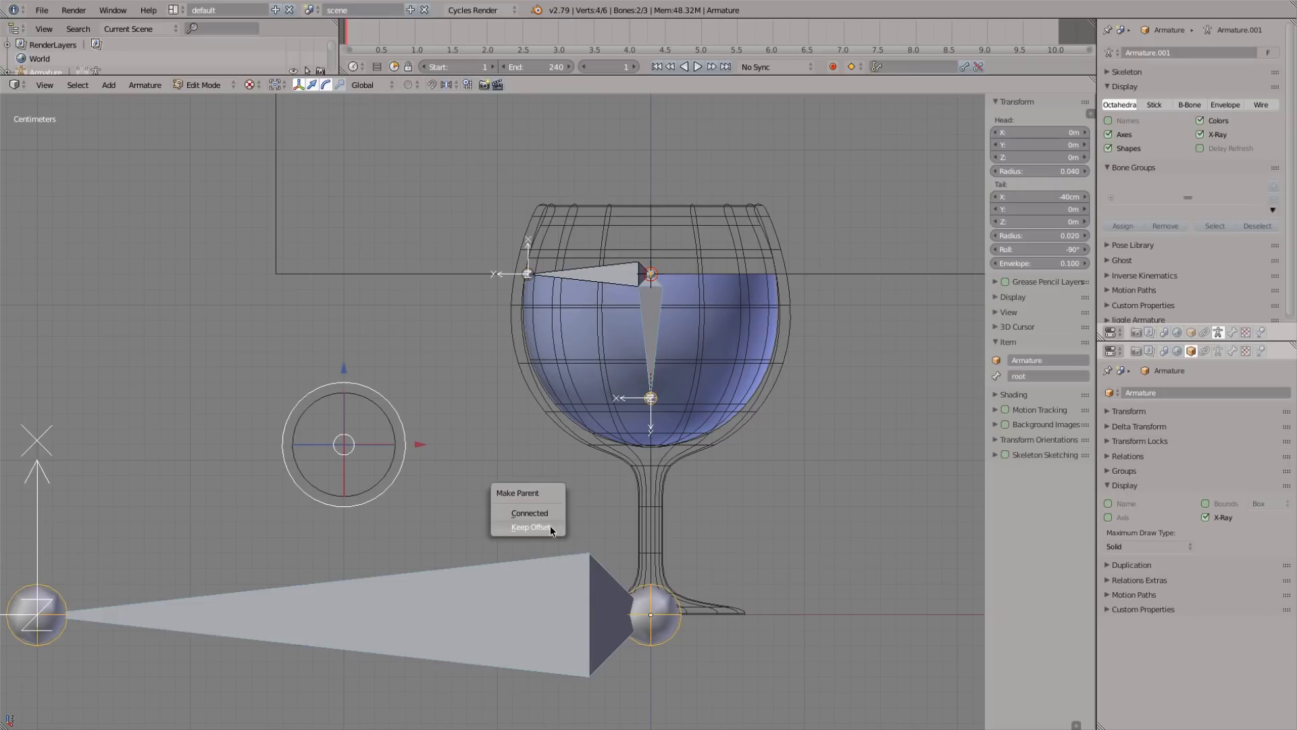
pyautogui.click(537, 521)
# Trial-move the fill bone to check its parent relationship.
pyautogui.rightClick(618, 278)
pyautogui.press('g')
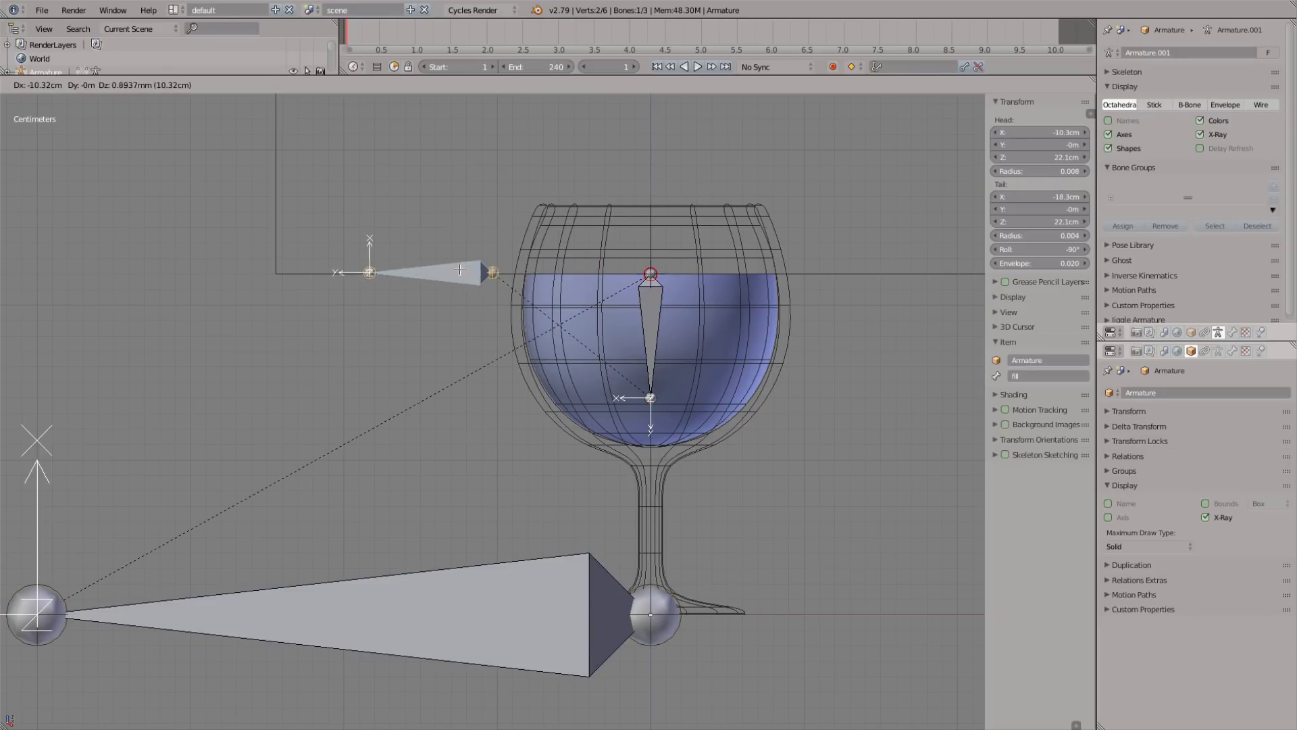
pyautogui.rightClick(577, 319)
# Put the armature in Pose Mode and parent the mesh_boolean cube to the fill bone using the Bone option.
pyautogui.hotkey('ctrl', 'Tab')
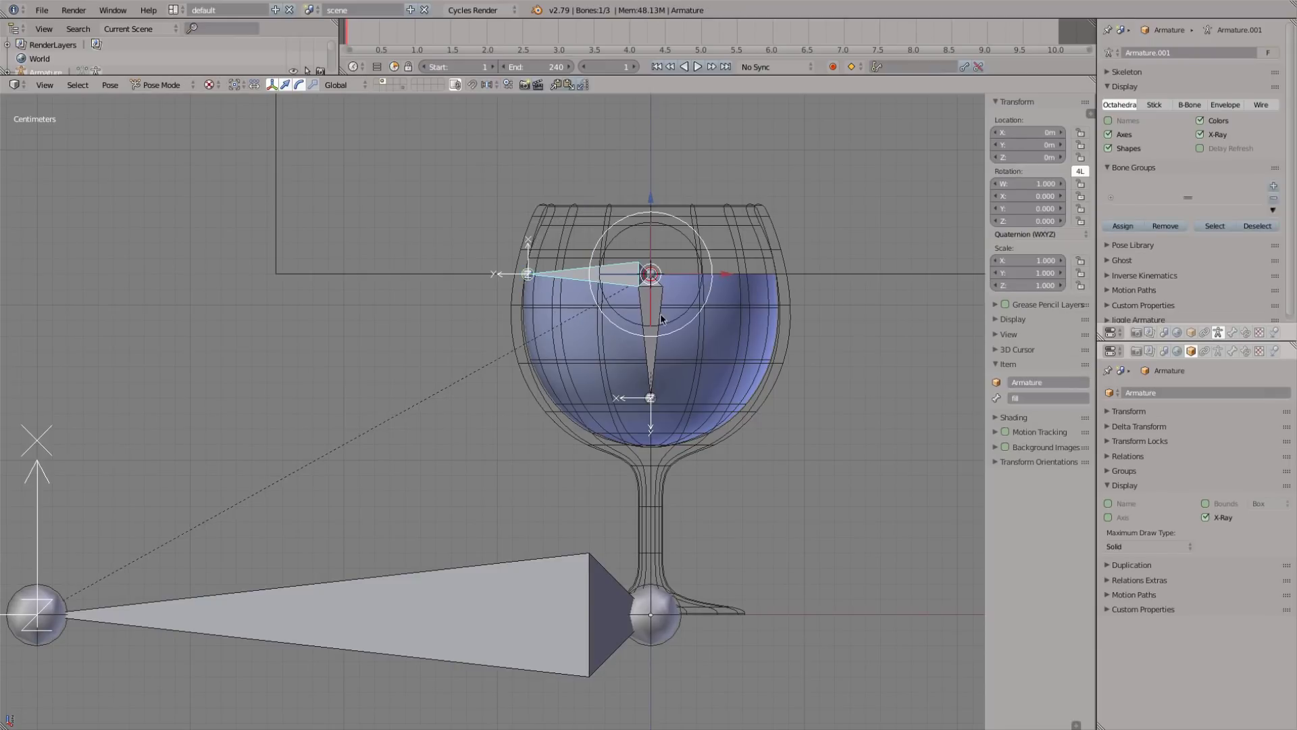
pyautogui.keyDown('shift'); pyautogui.moveTo(621, 283); pyautogui.dragTo(549, 313, button='middle'); pyautogui.keyUp('shift')
pyautogui.scroll(-1, 550, 314)
pyautogui.rightClick(415, 305)
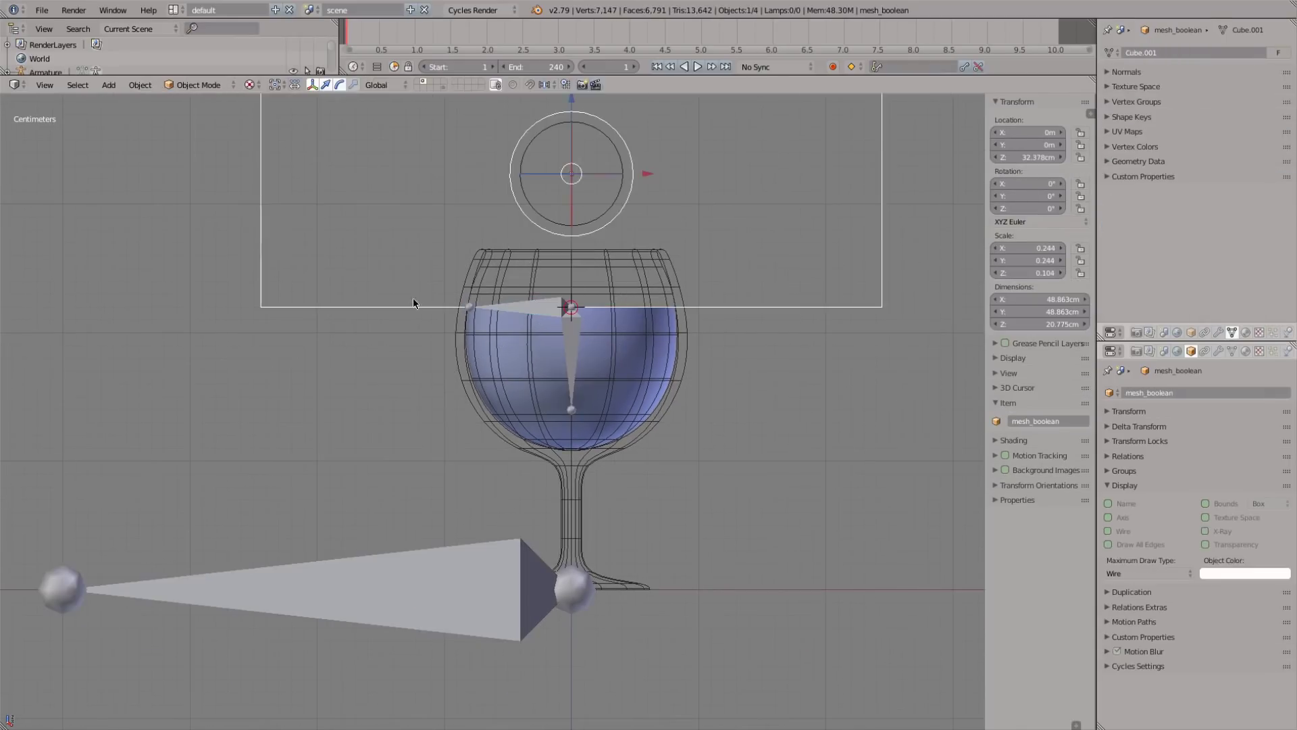
pyautogui.press('g')
pyautogui.rightClick(352, 300)
pyautogui.keyDown('shift'); pyautogui.rightClick(537, 309); pyautogui.keyUp('shift')
pyautogui.hotkey('ctrl', 'p')
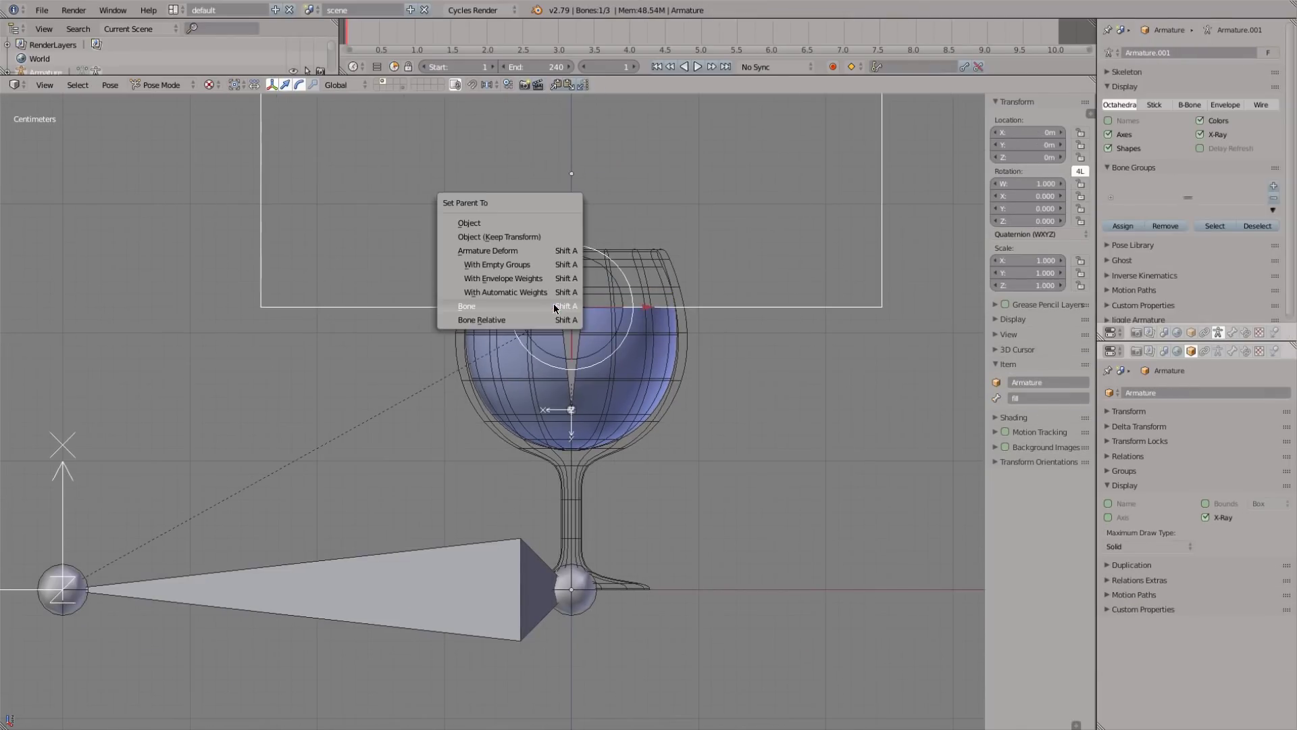
pyautogui.click(541, 307)
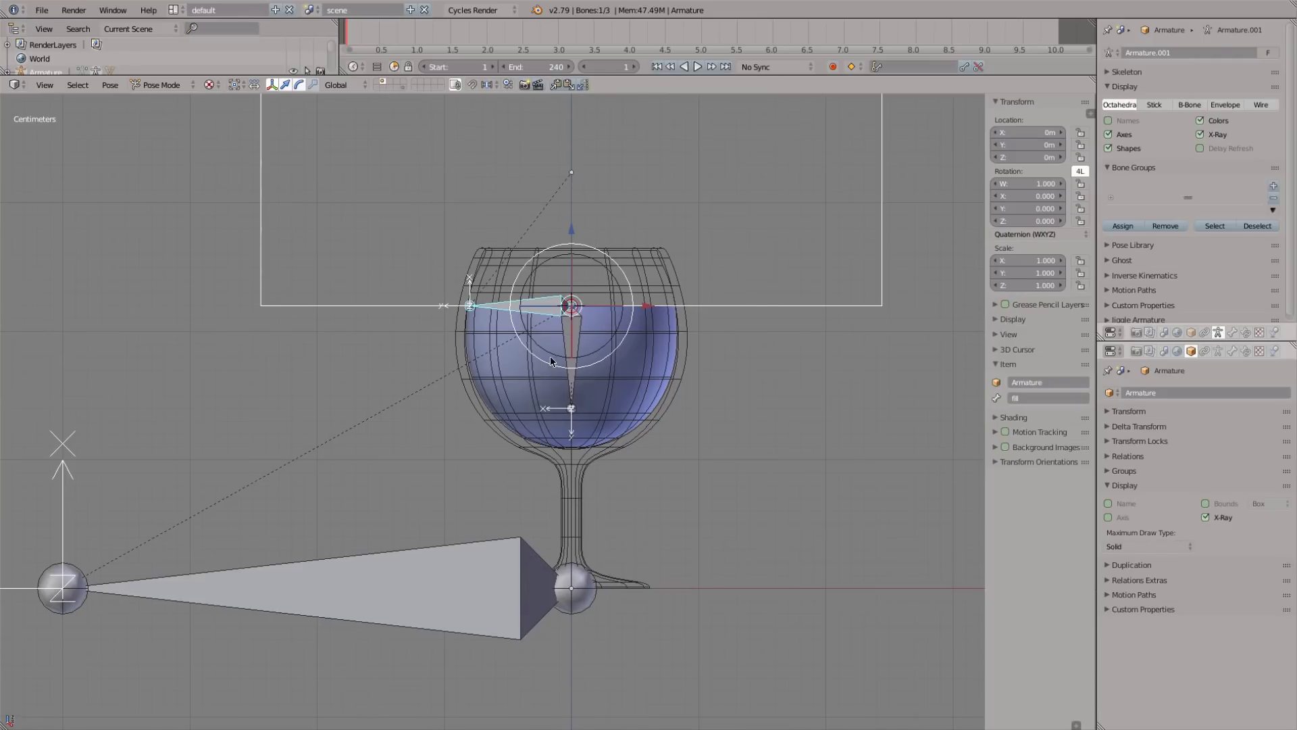
# Parent mesh_glass and mesh_fluid together to the root bone.
pyautogui.keyDown('shift'); pyautogui.moveTo(606, 383); pyautogui.dragTo(608, 344, button='middle'); pyautogui.keyUp('shift')
pyautogui.rightClick(649, 362)
pyautogui.keyDown('shift'); pyautogui.rightClick(632, 329); pyautogui.keyUp('shift')
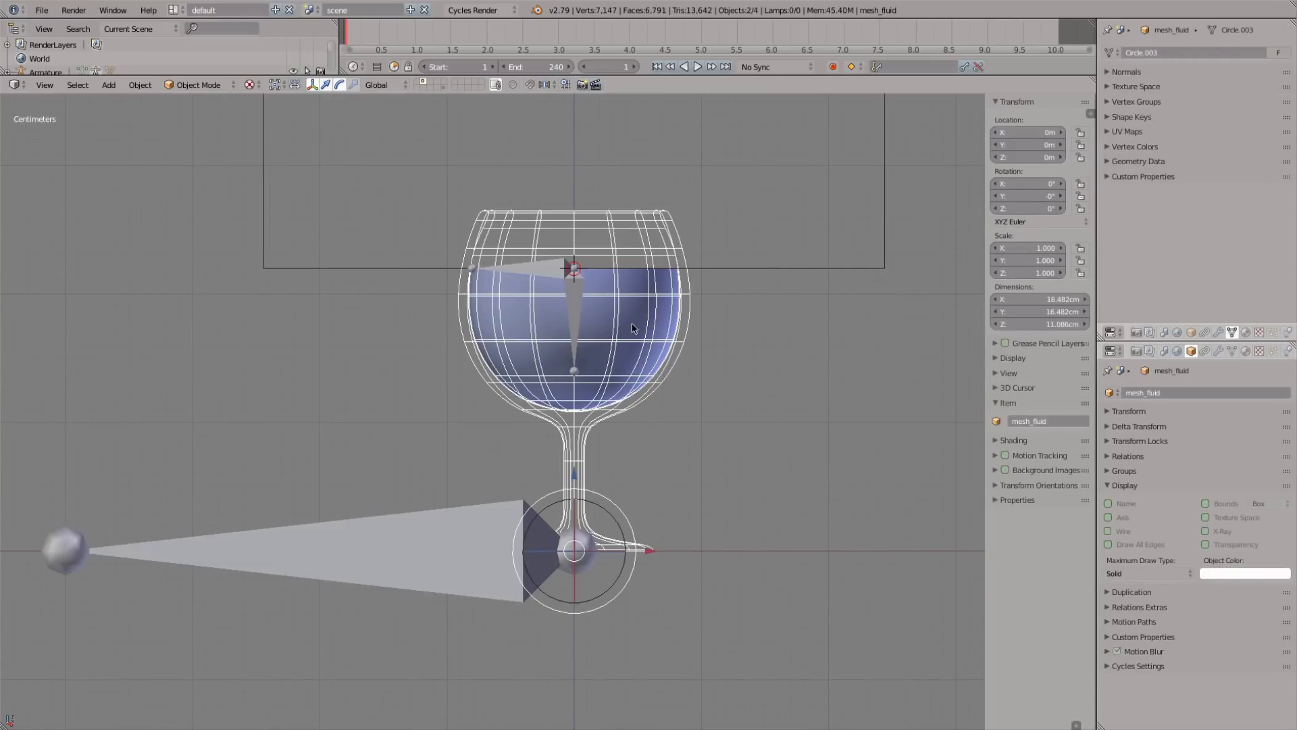
pyautogui.keyDown('shift'); pyautogui.rightClick(454, 503); pyautogui.keyUp('shift')
pyautogui.hotkey('ctrl', 'p')
pyautogui.click(461, 474)
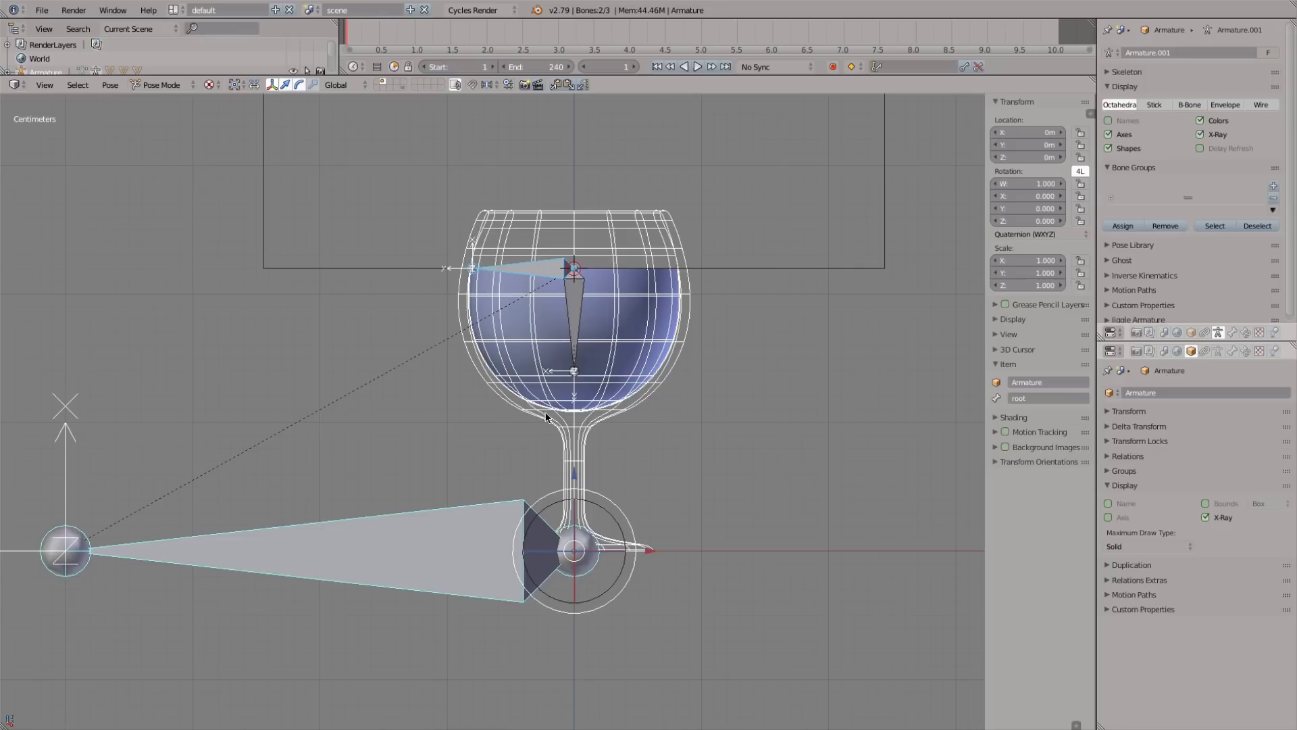
# Trial-rotate the root bone and the fill bone to test how the glass and fluid follow.
pyautogui.press('a')
pyautogui.keyDown('shift'); pyautogui.moveTo(614, 319); pyautogui.dragTo(621, 367, button='middle'); pyautogui.keyUp('shift')
pyautogui.rightClick(468, 570)
pyautogui.press('r')
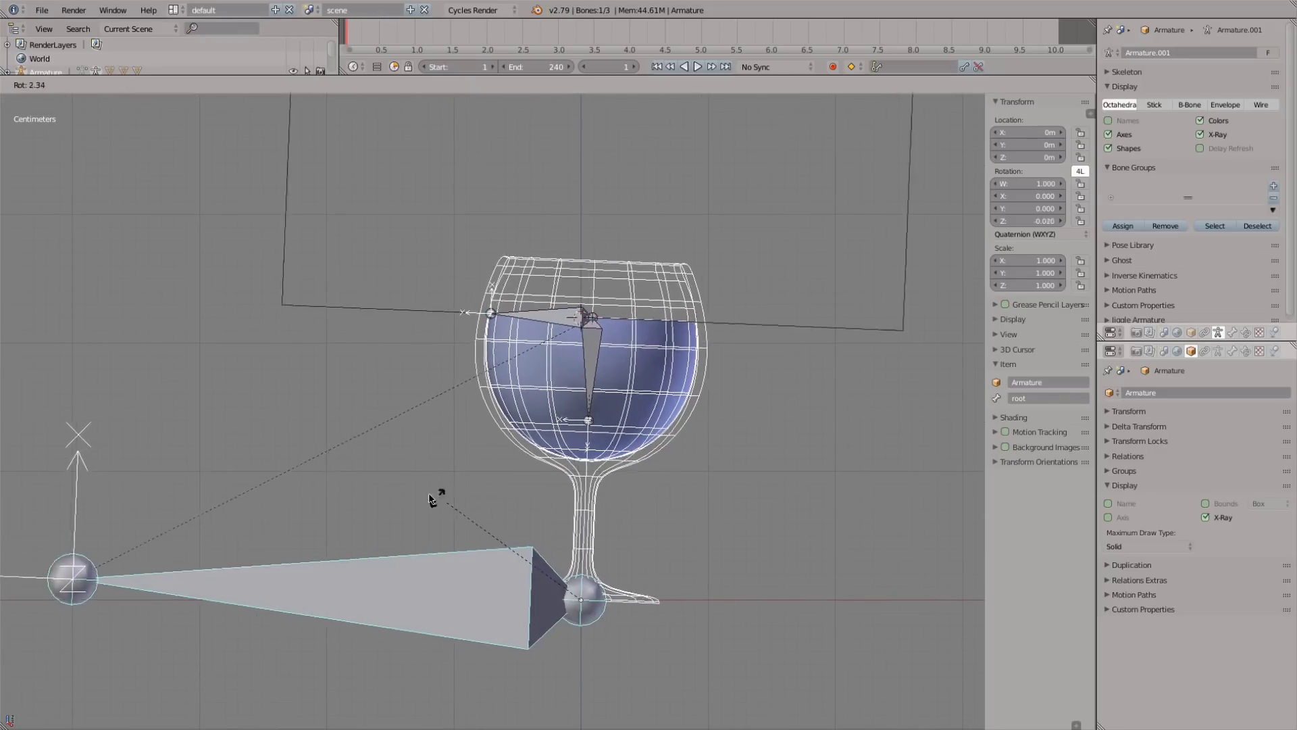
pyautogui.press('Escape')
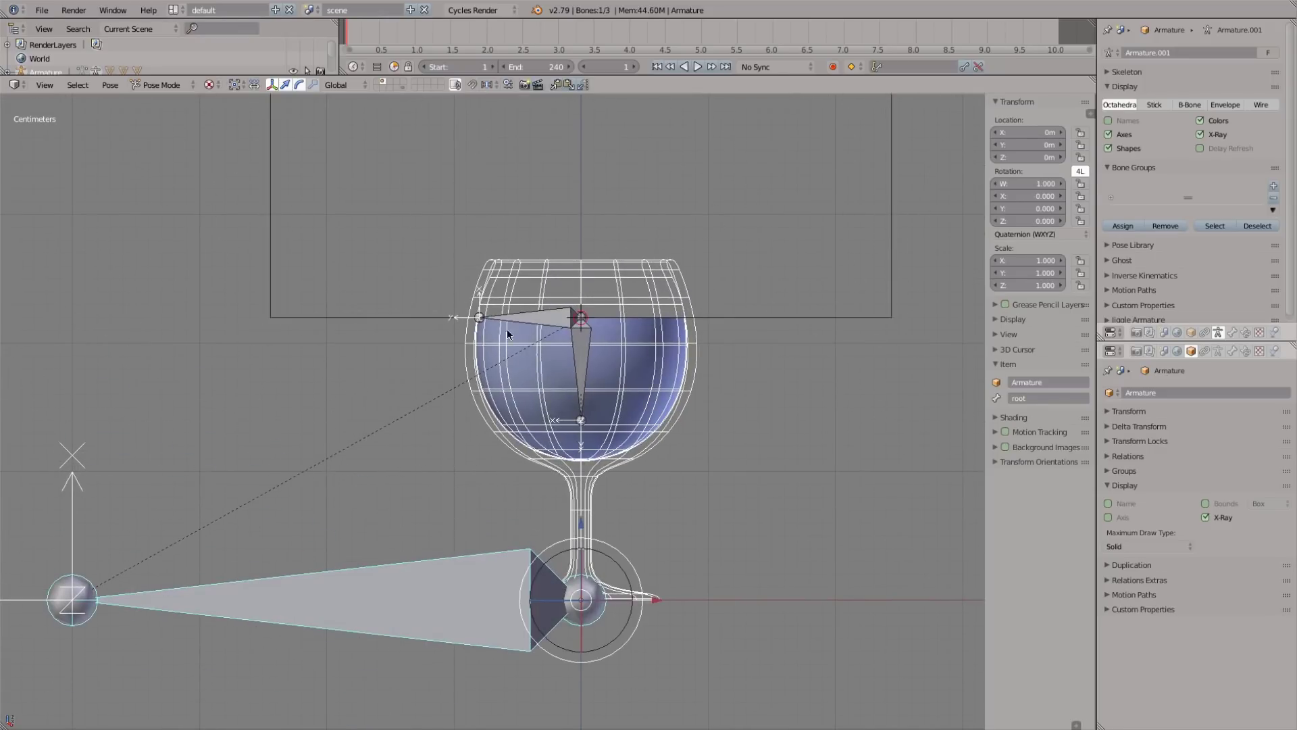
pyautogui.rightClick(508, 323)
pyautogui.press('r')
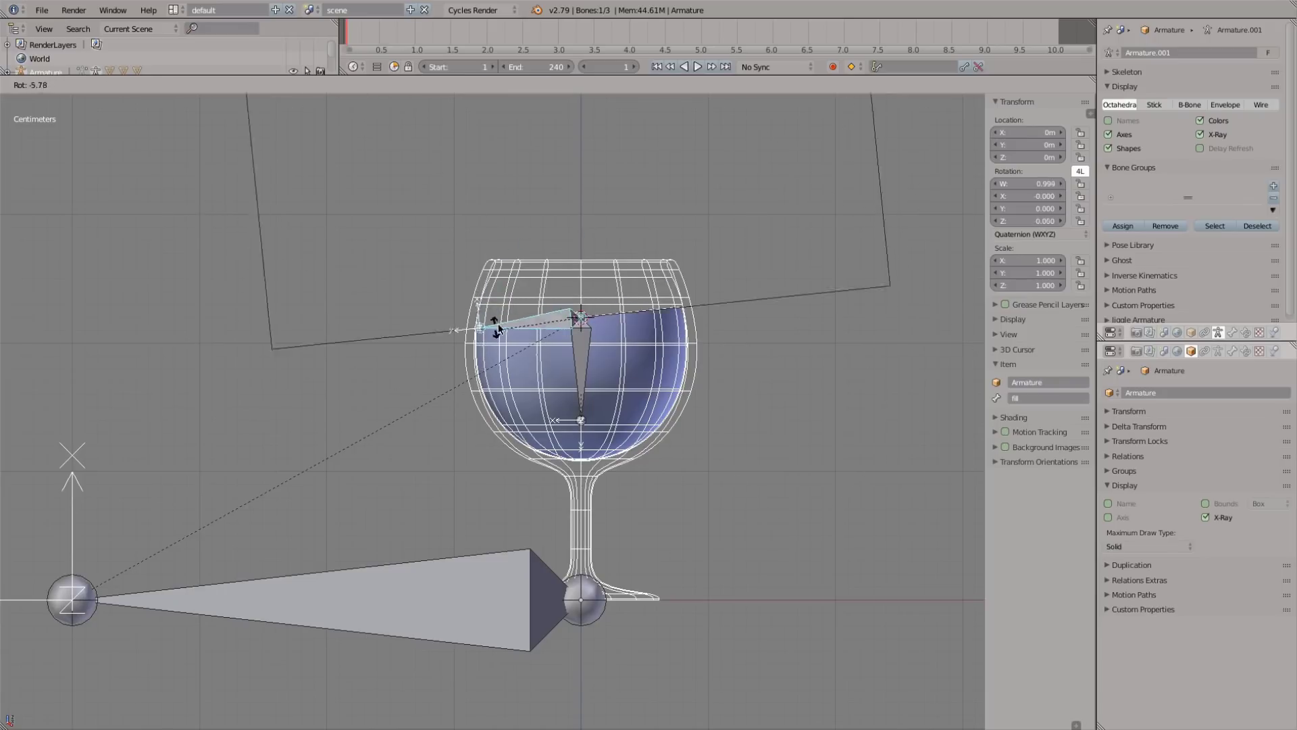
pyautogui.press('Escape')
# Lock the fill bone's Y and Z location and all its rotation and scale channels, and test its remaining movement.
pyautogui.hotkey('ctrl', 'space')
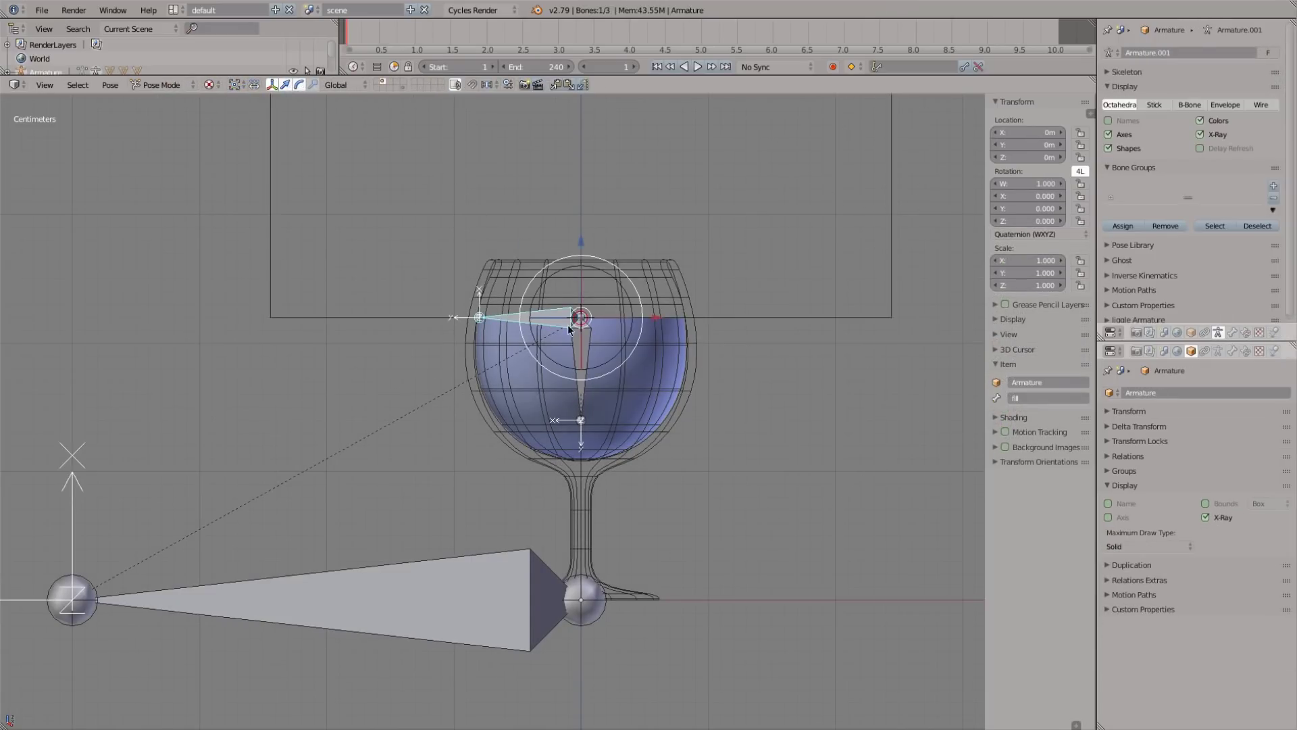
pyautogui.moveTo(1082, 285); pyautogui.dragTo(1081, 144)
pyautogui.press('g')
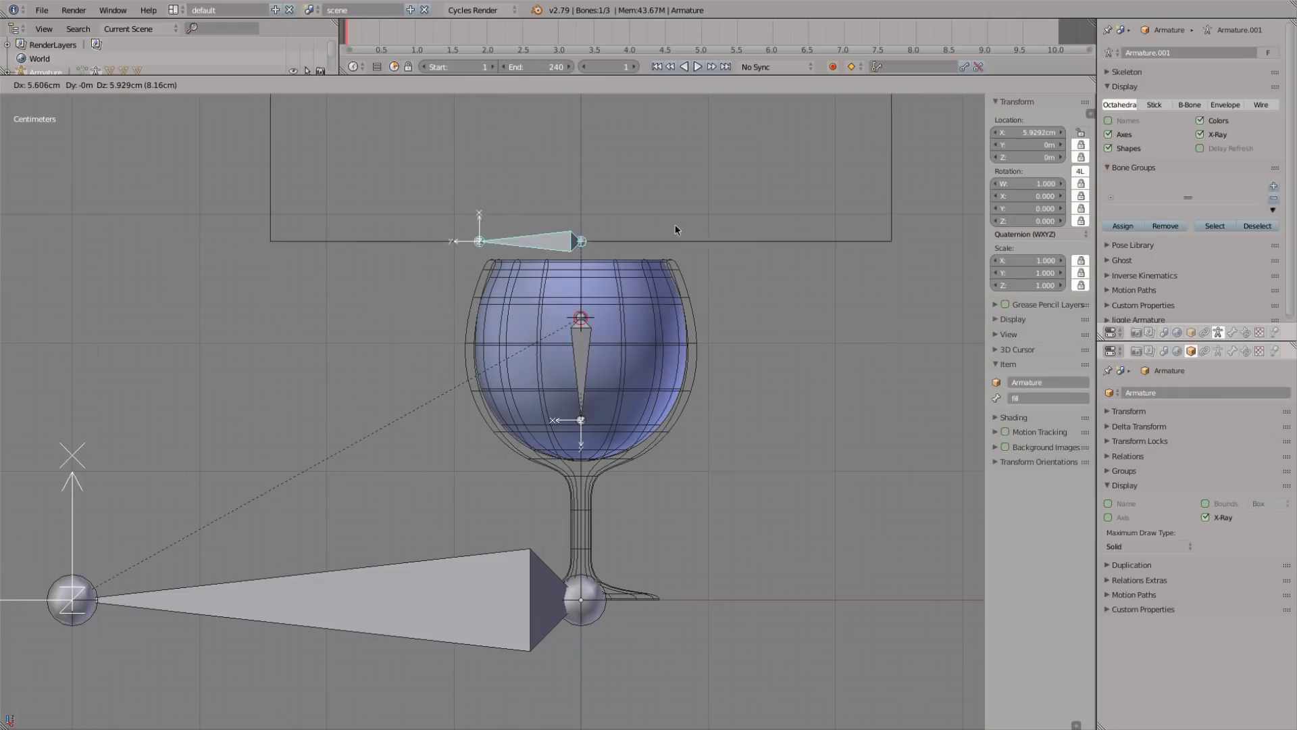
pyautogui.press('Escape')
# Set the transform orientation to Local for the fill bone.
pyautogui.moveTo(821, 314); pyautogui.dragTo(540, 155, button='middle')
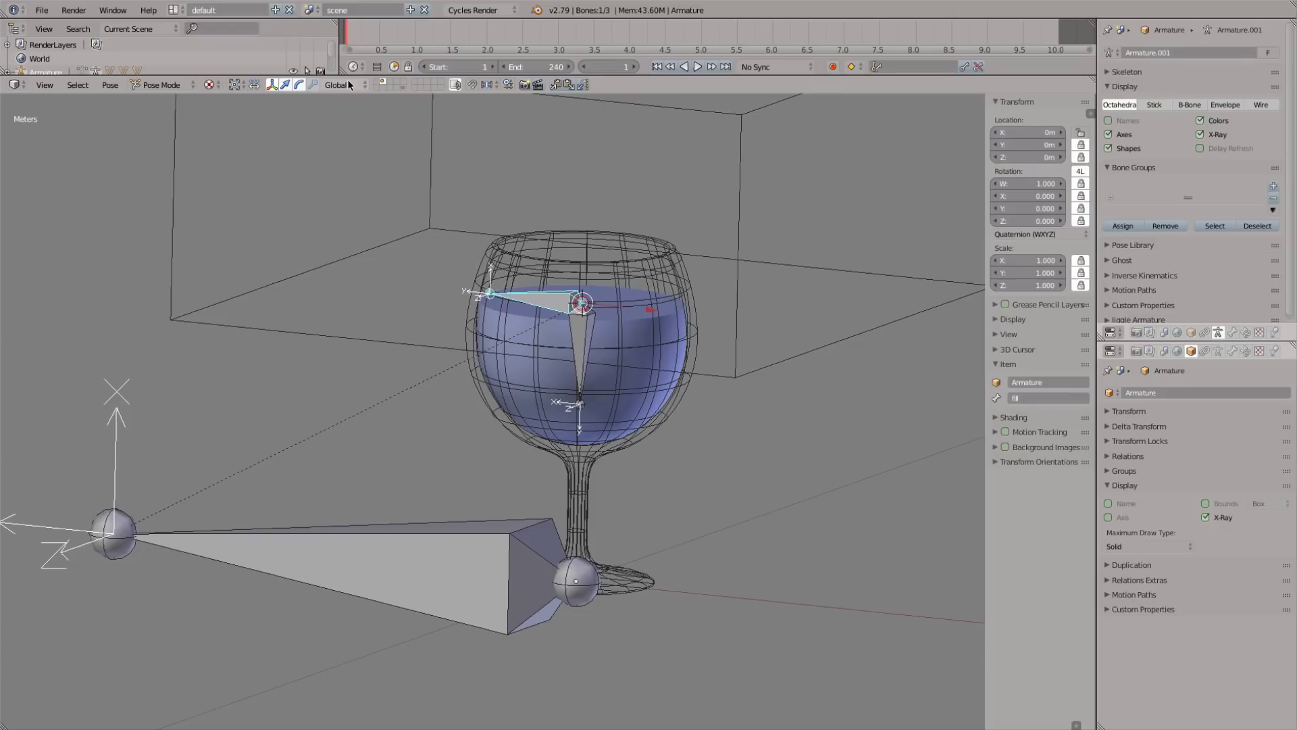
pyautogui.click(346, 83)
pyautogui.click(348, 120)
pyautogui.moveTo(696, 320); pyautogui.dragTo(734, 307, button='middle')
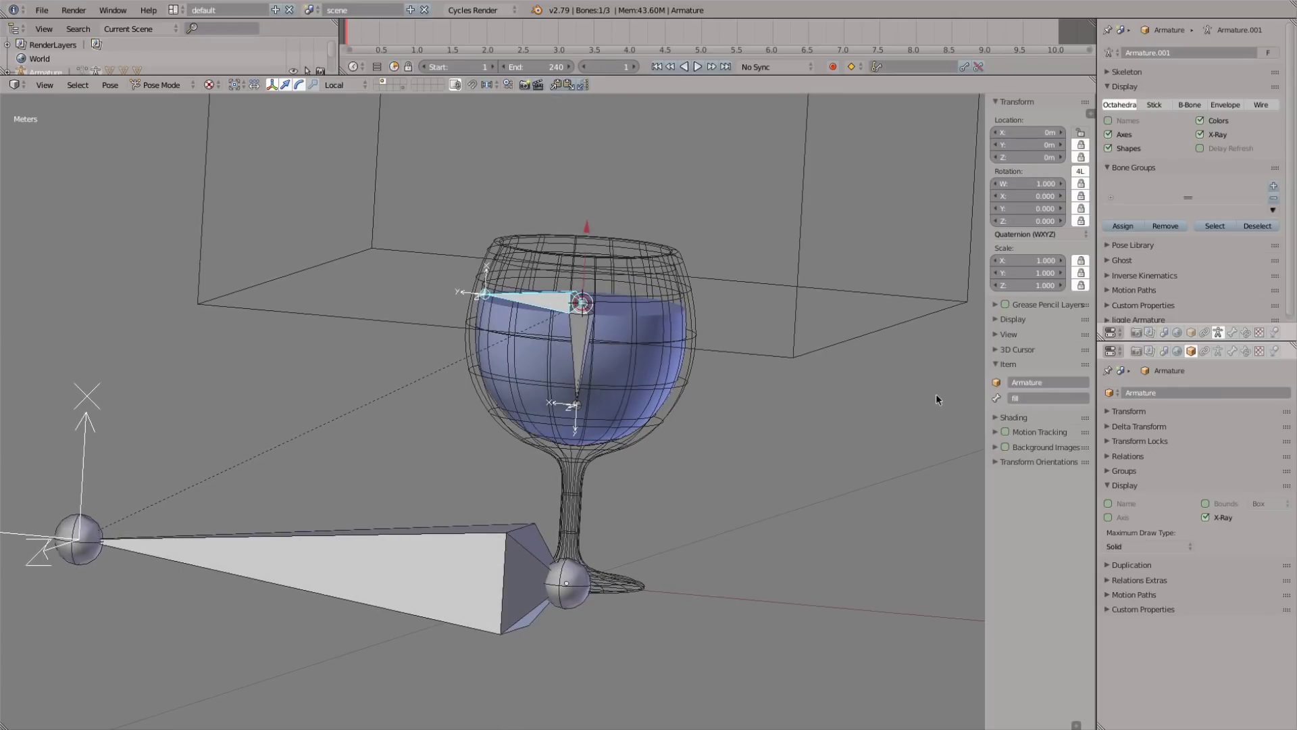
# Enable Jiggle Scene for the scene and Jiggle Bone on the mch_boolean bone, with its settings expanded.
pyautogui.click(1163, 332)
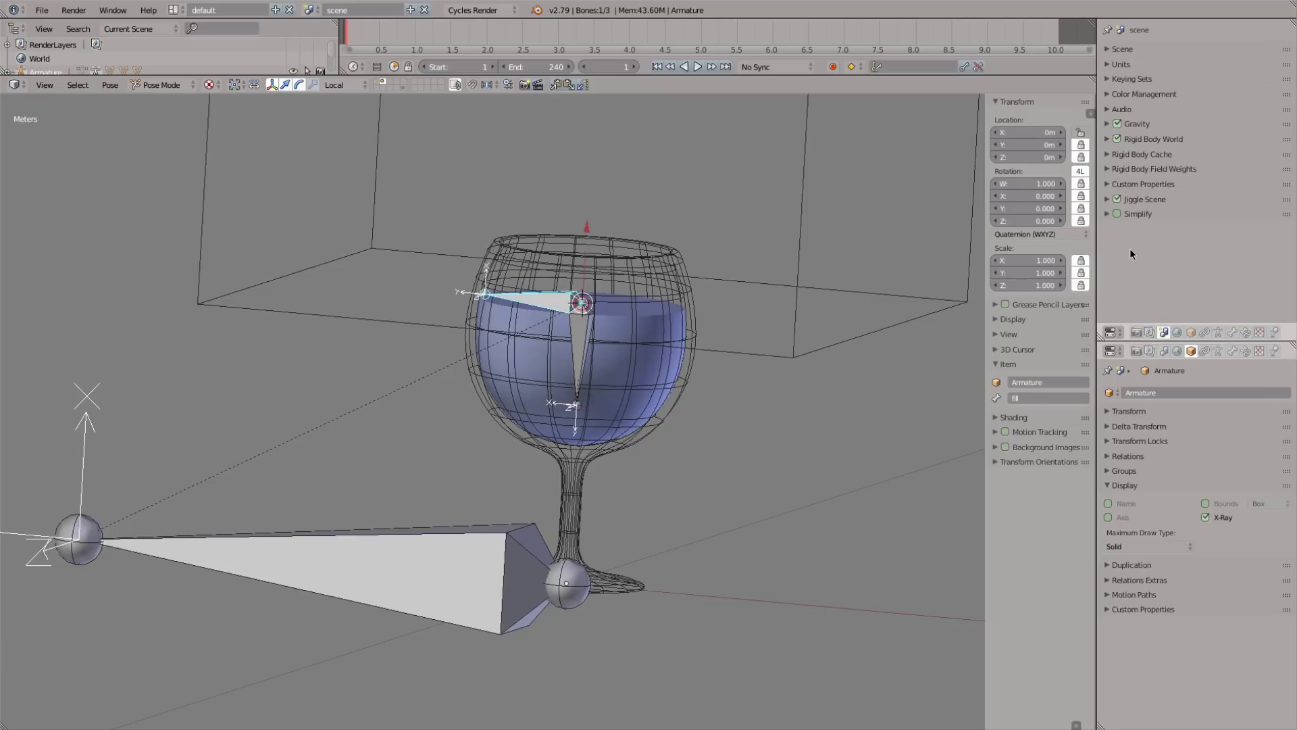
pyautogui.click(1117, 199)
pyautogui.rightClick(583, 353)
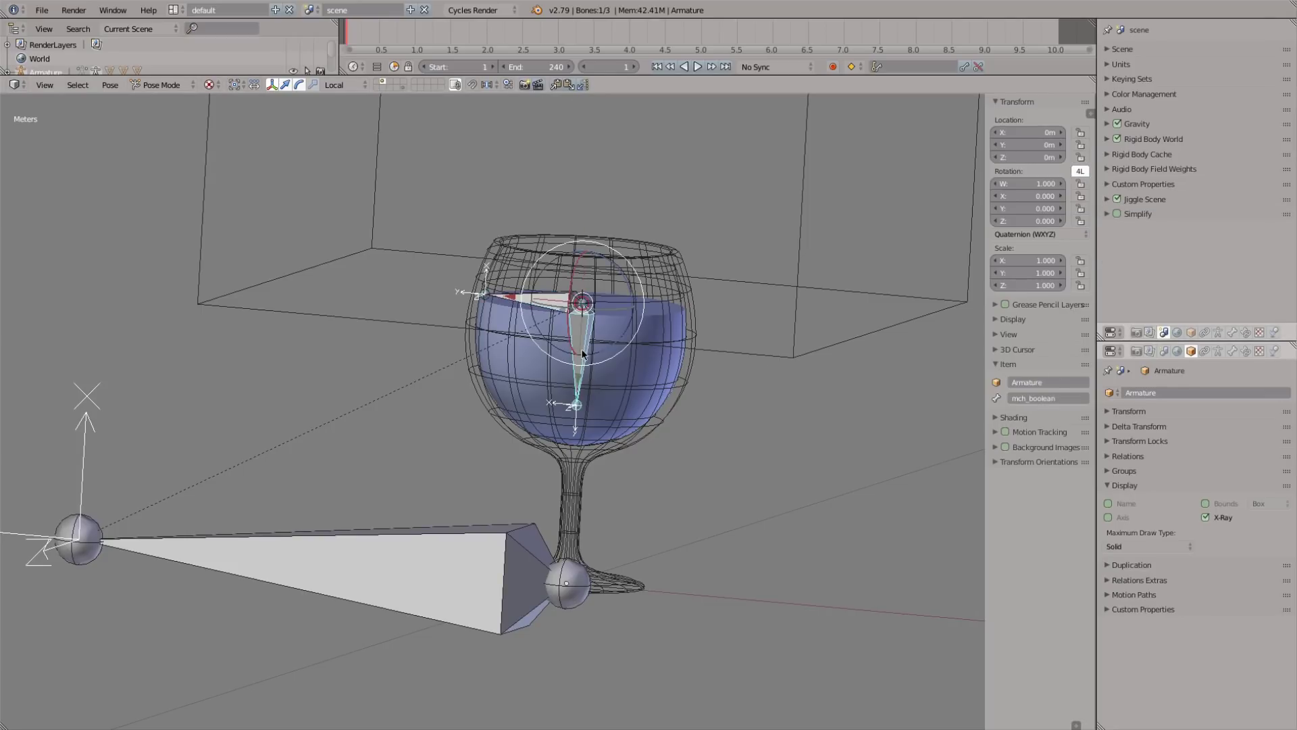
pyautogui.click(1231, 332)
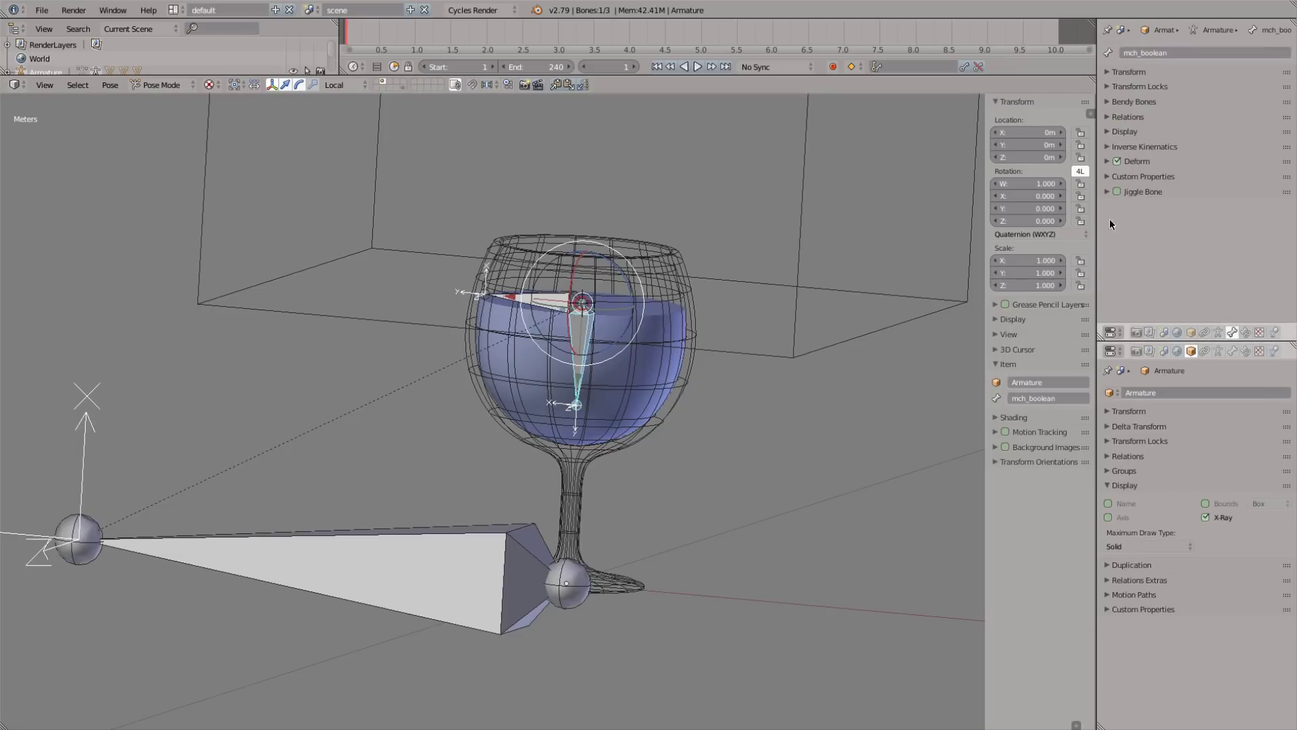
pyautogui.click(1107, 193)
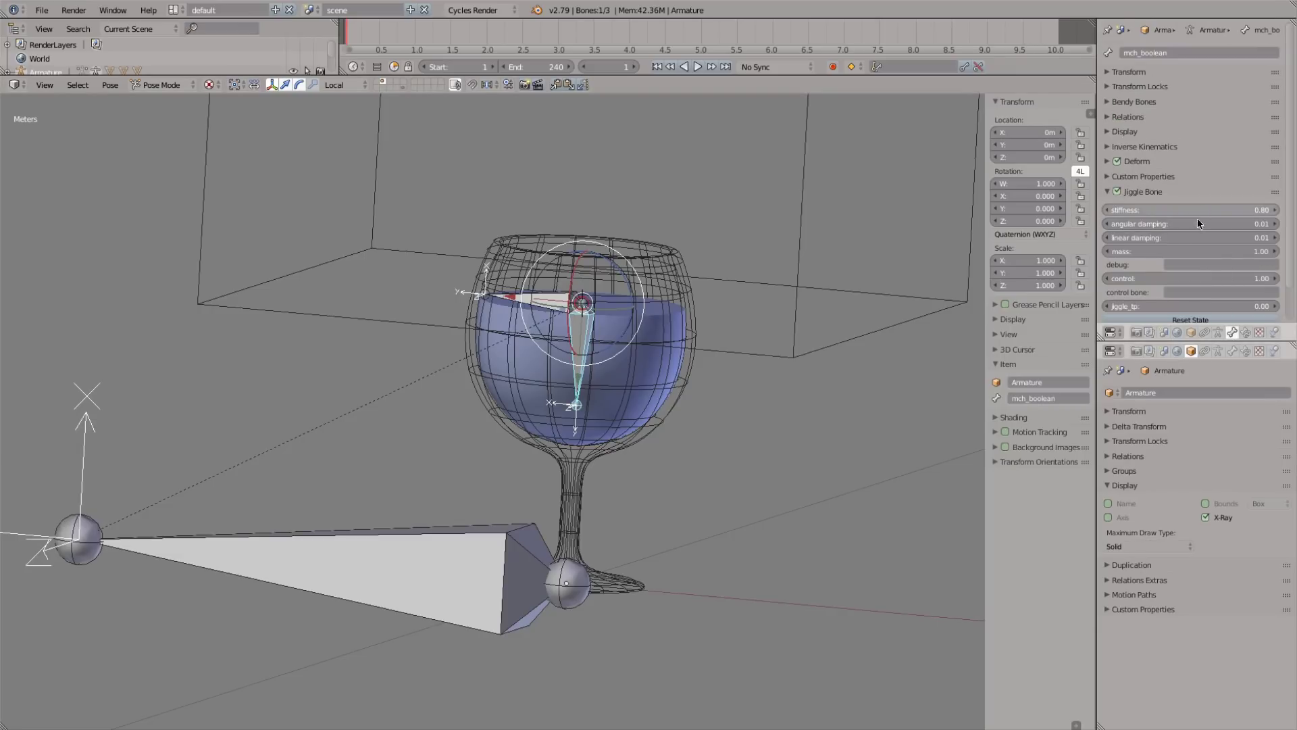
# Set the mch_boolean bone's jiggle stiffness to 0.01.
pyautogui.scroll(-2, 1200, 218)
pyautogui.click(1198, 174)
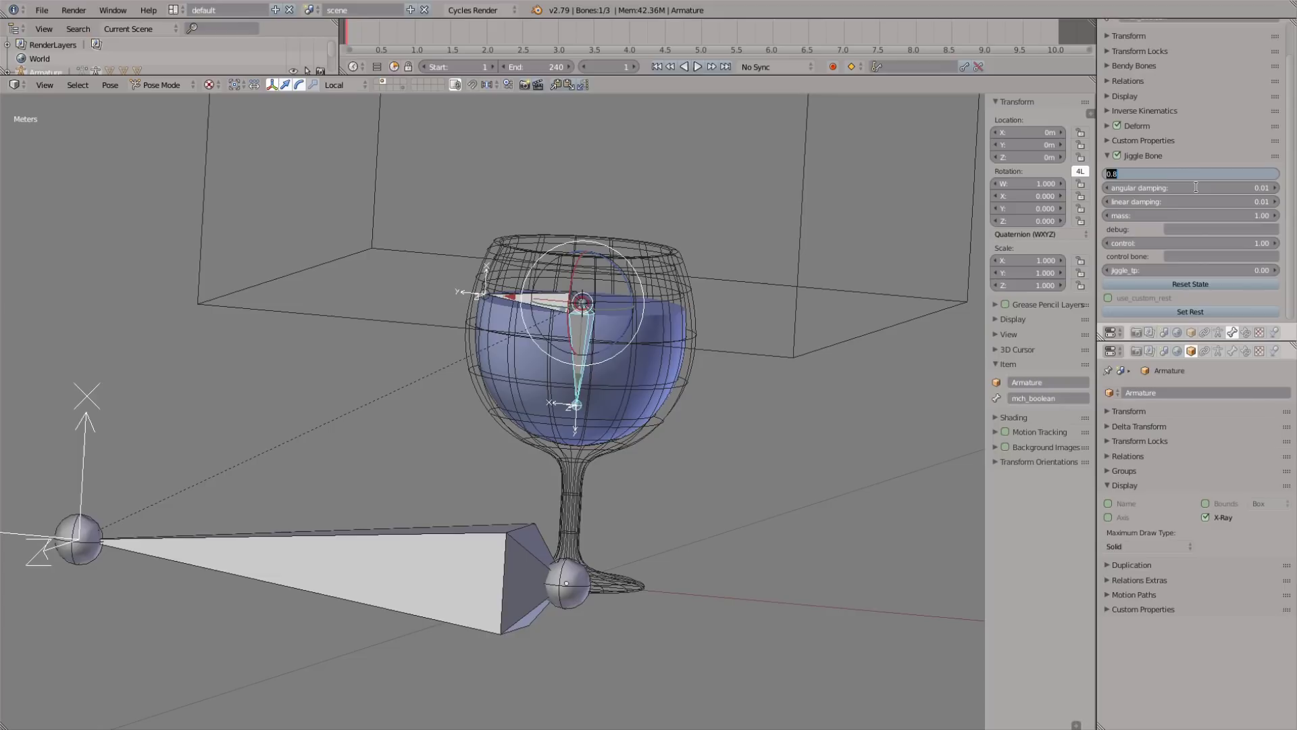
pyautogui.write('0.1')
pyautogui.press('Return')
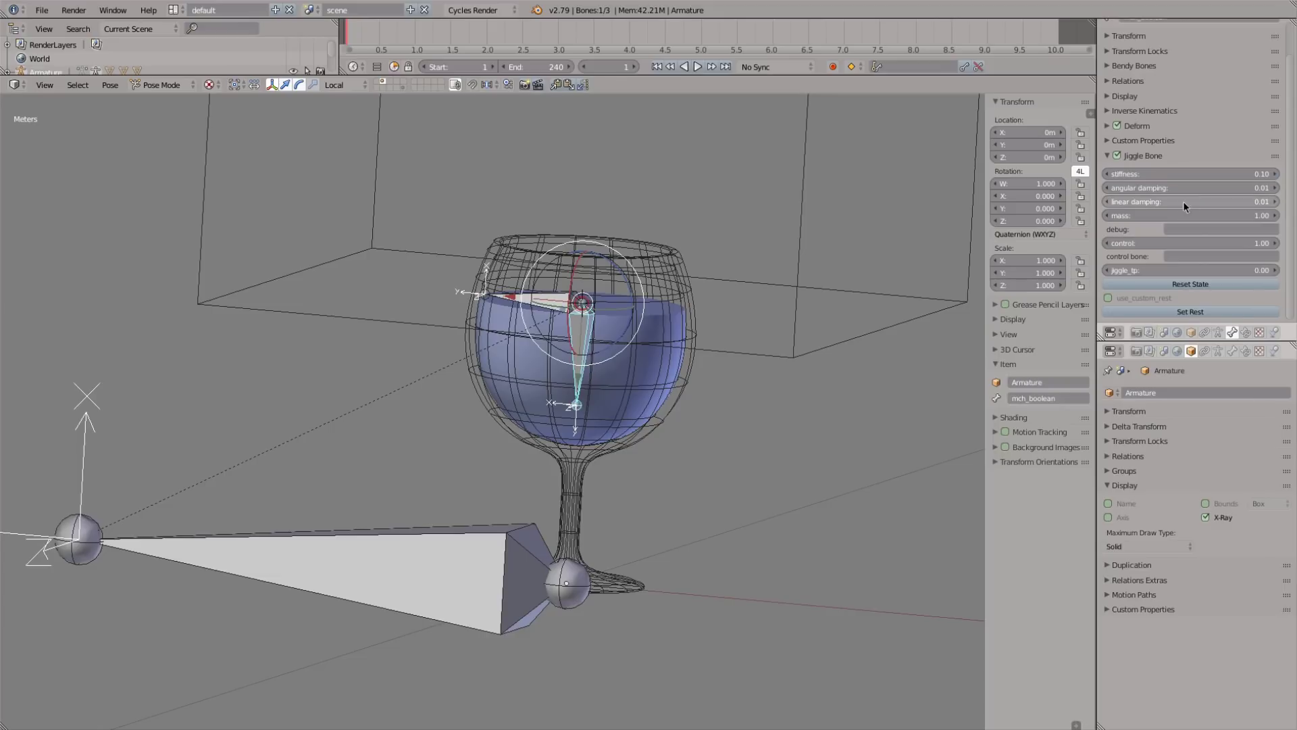
pyautogui.click(1186, 173)
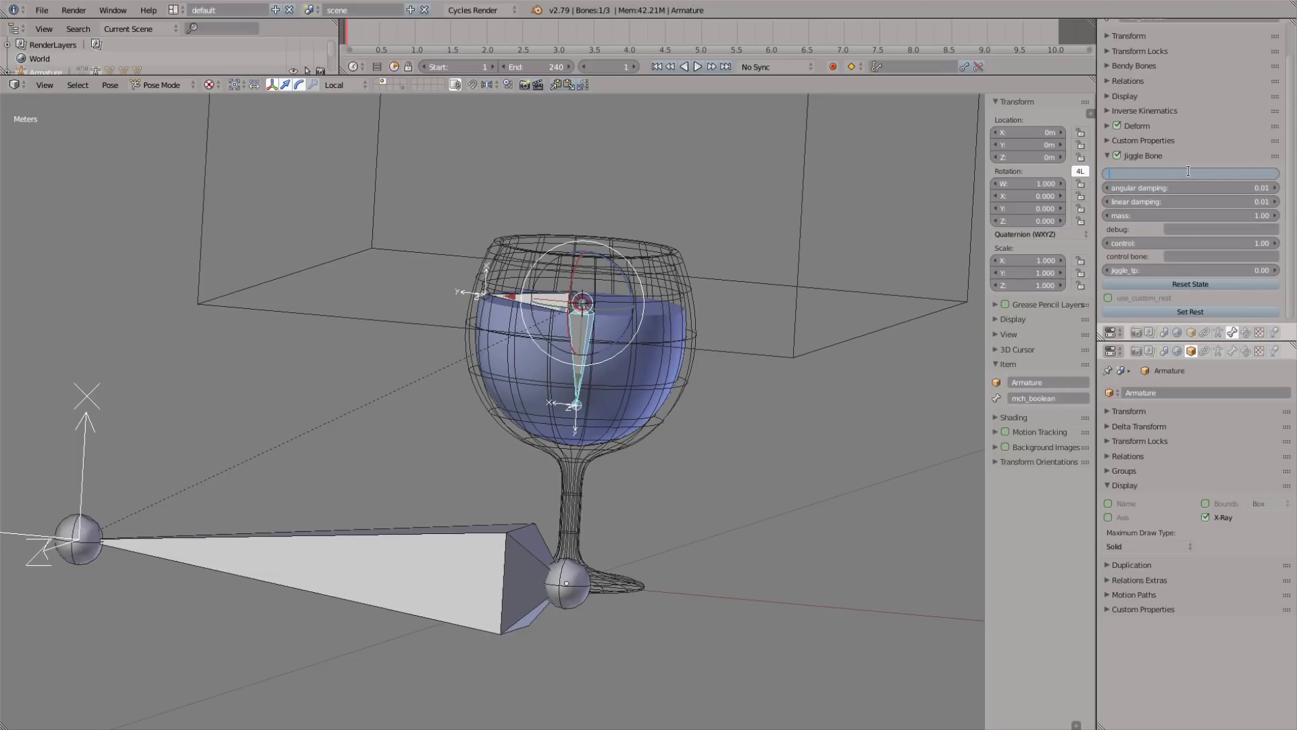
pyautogui.write('.01')
pyautogui.press('Return')
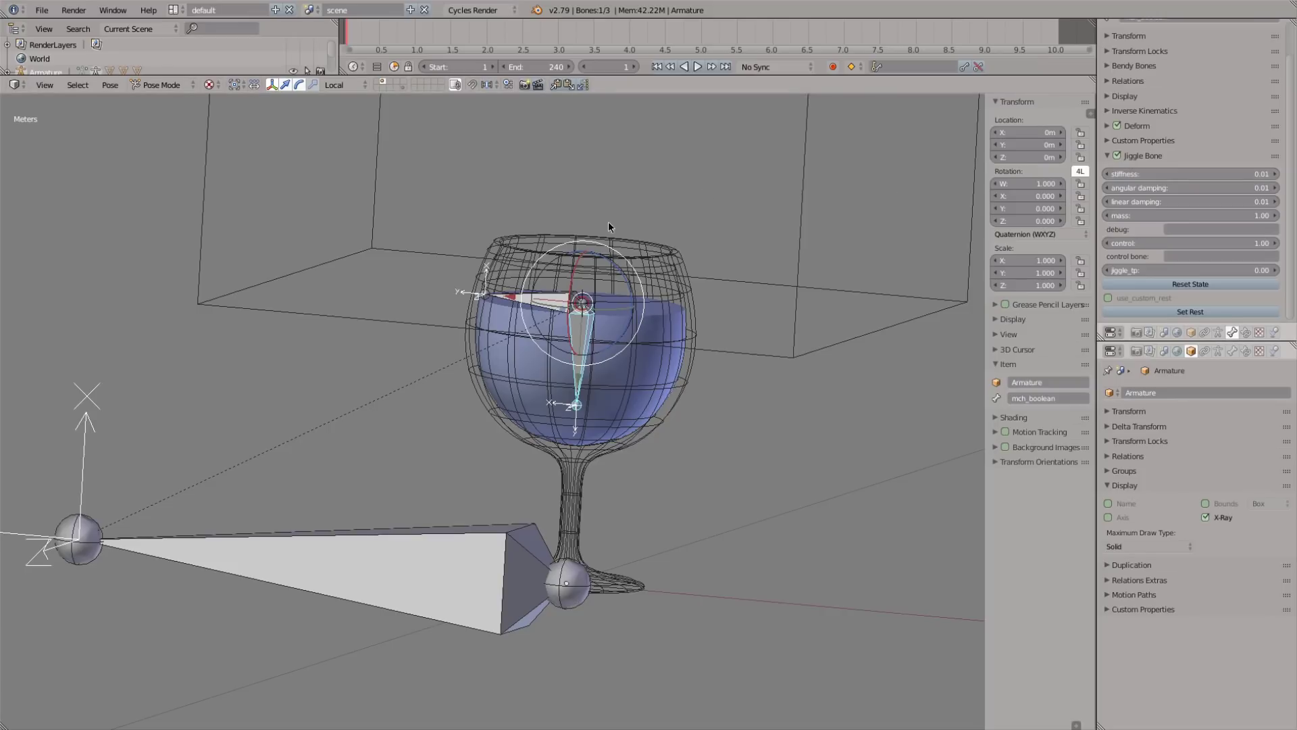
# Move the mch_boolean bone to the second bone layer and the mesh_boolean box to a hidden object layer.
pyautogui.keyDown('shift'); pyautogui.moveTo(609, 222); pyautogui.dragTo(704, 224, button='middle'); pyautogui.keyUp('shift')
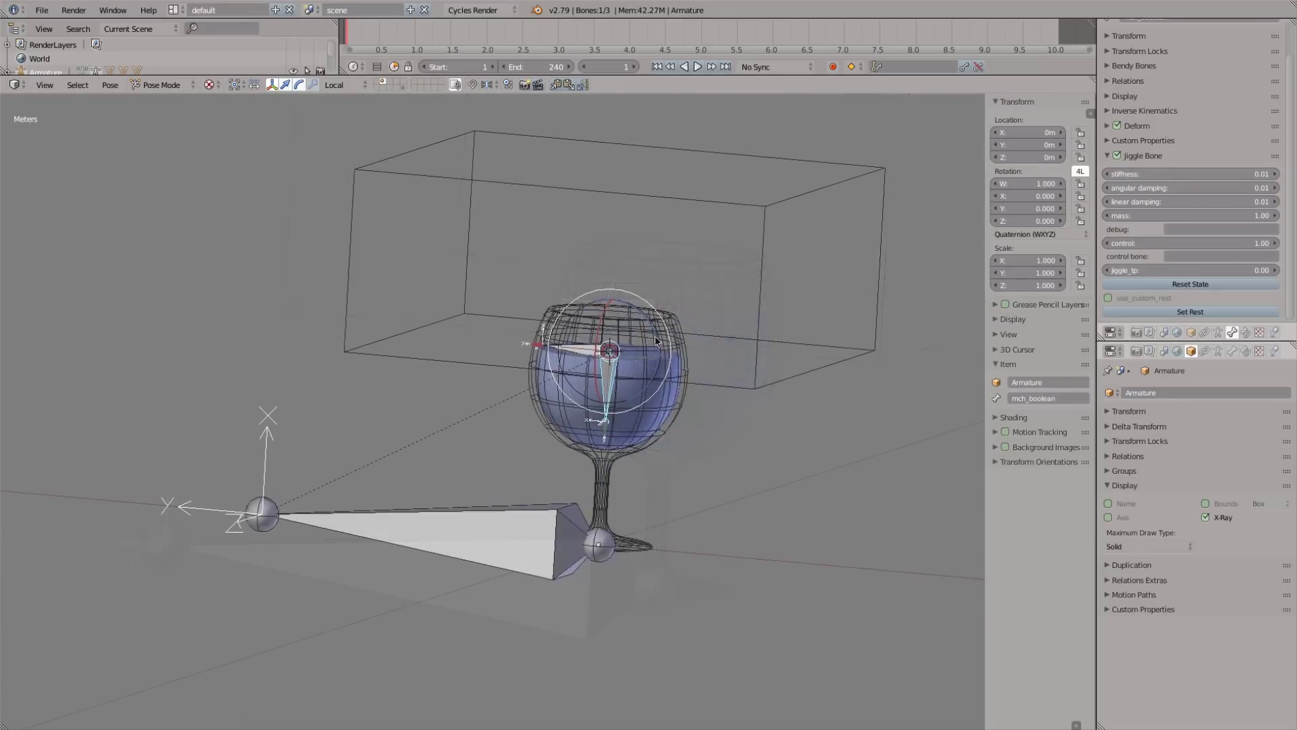
pyautogui.press('m')
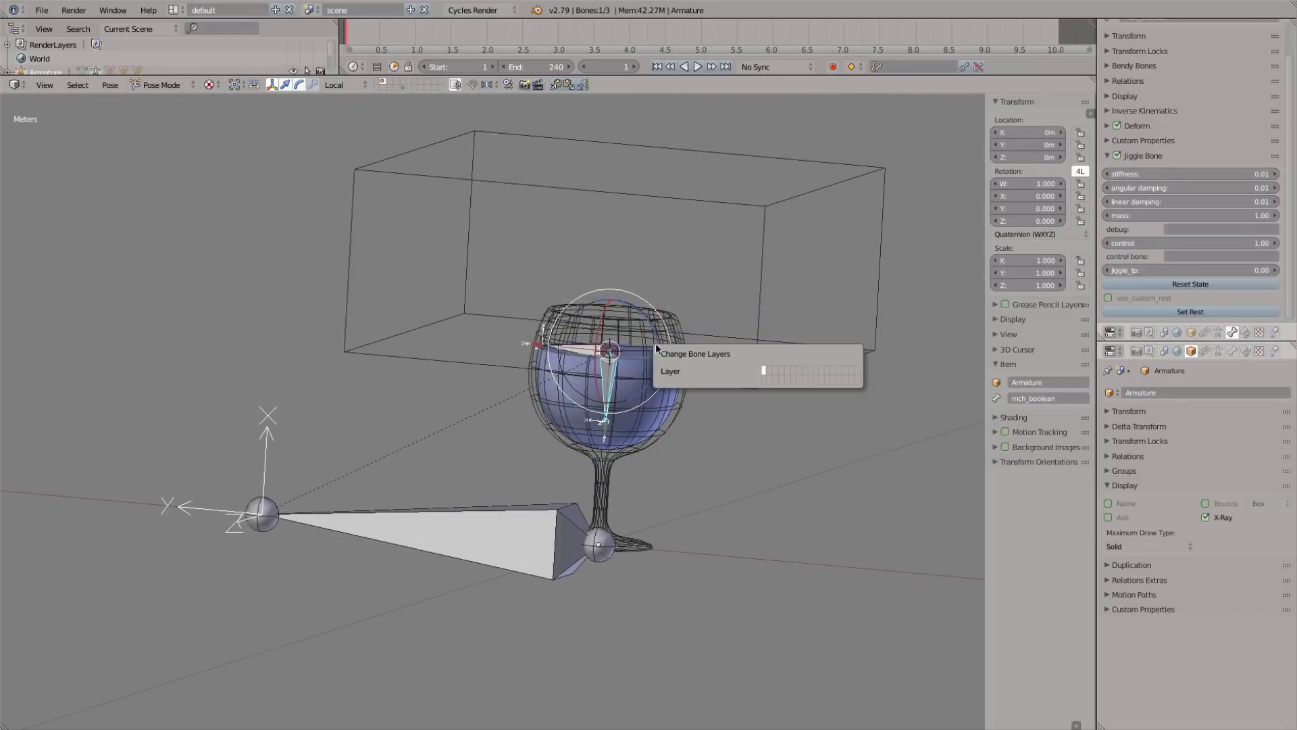
pyautogui.click(769, 368)
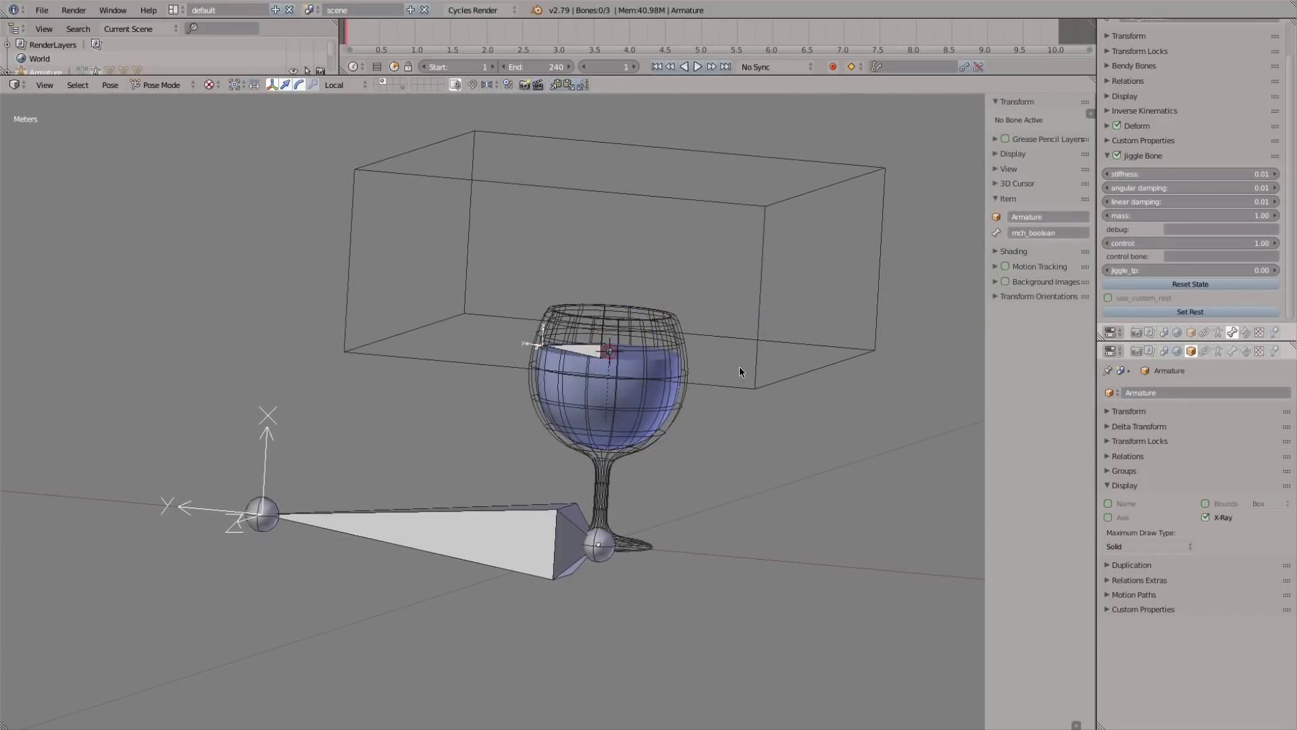
pyautogui.rightClick(750, 387)
pyautogui.press('m')
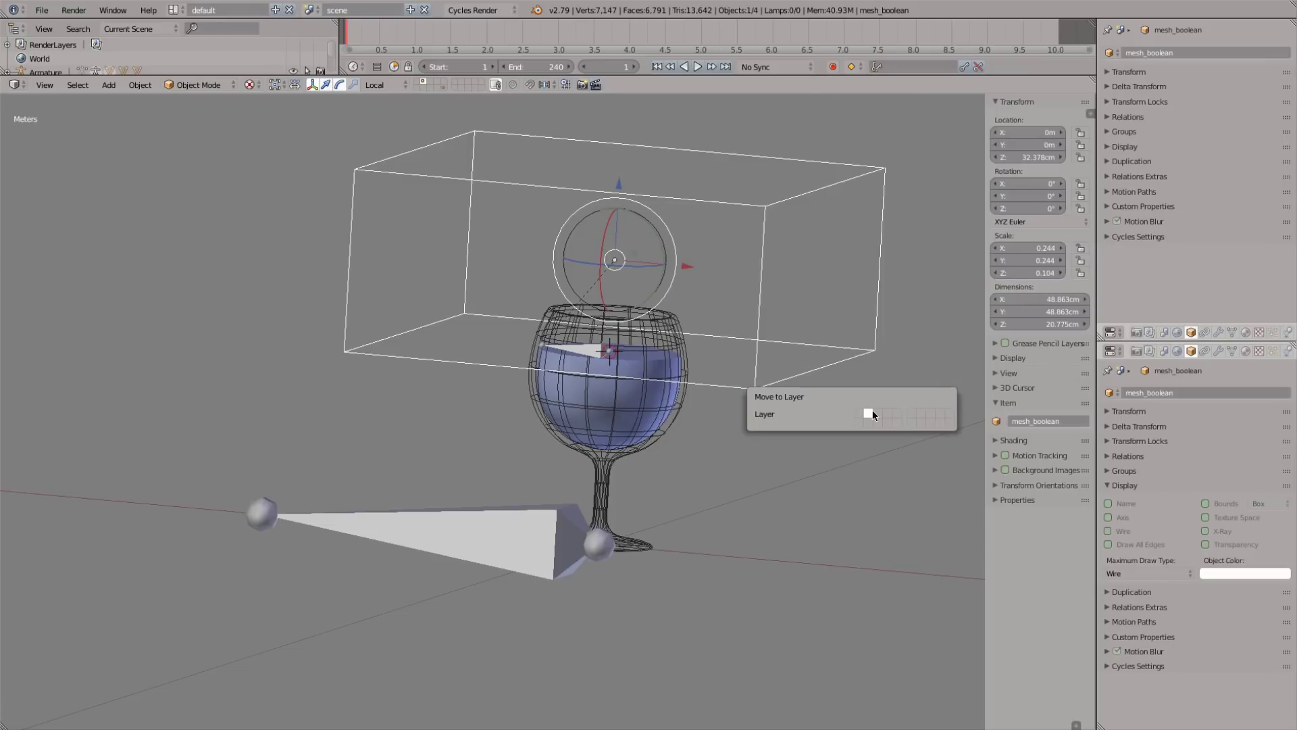
pyautogui.click(873, 412)
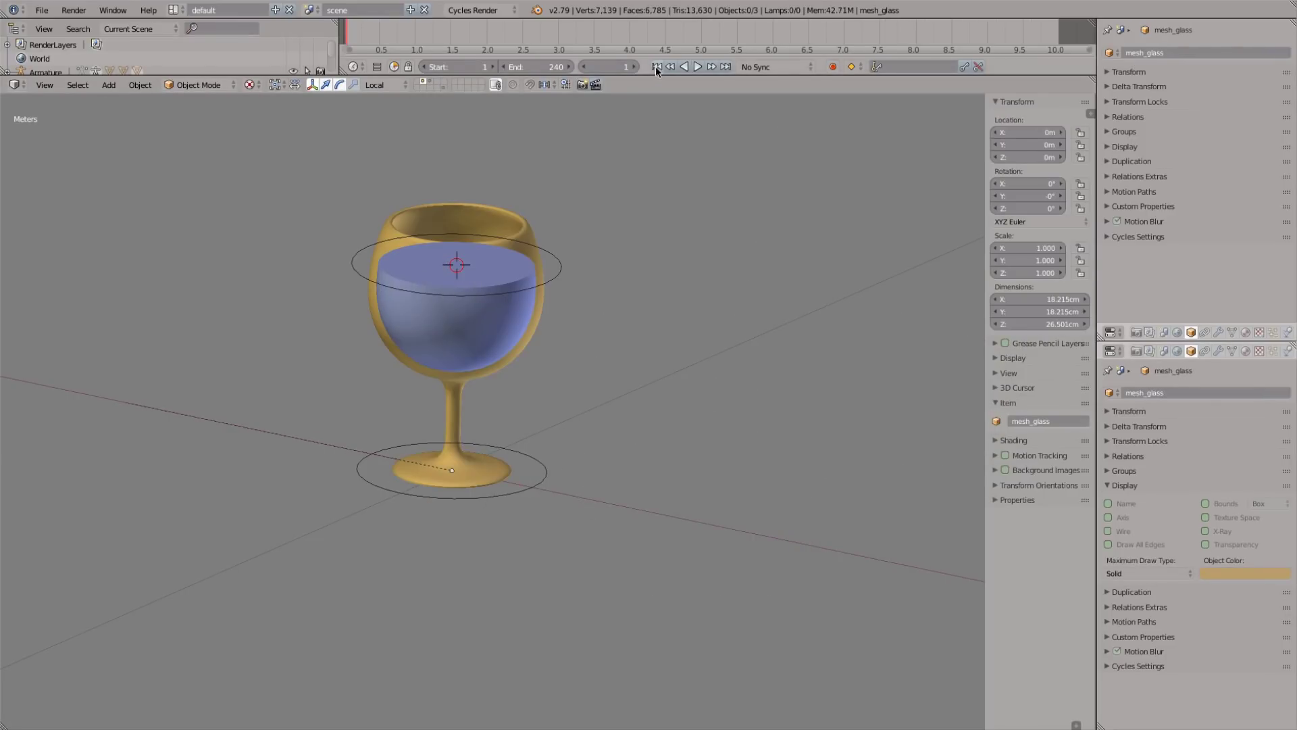
# Play the animation and move the root bone around during playback to test how the fluid sloshes.
pyautogui.click(699, 66)
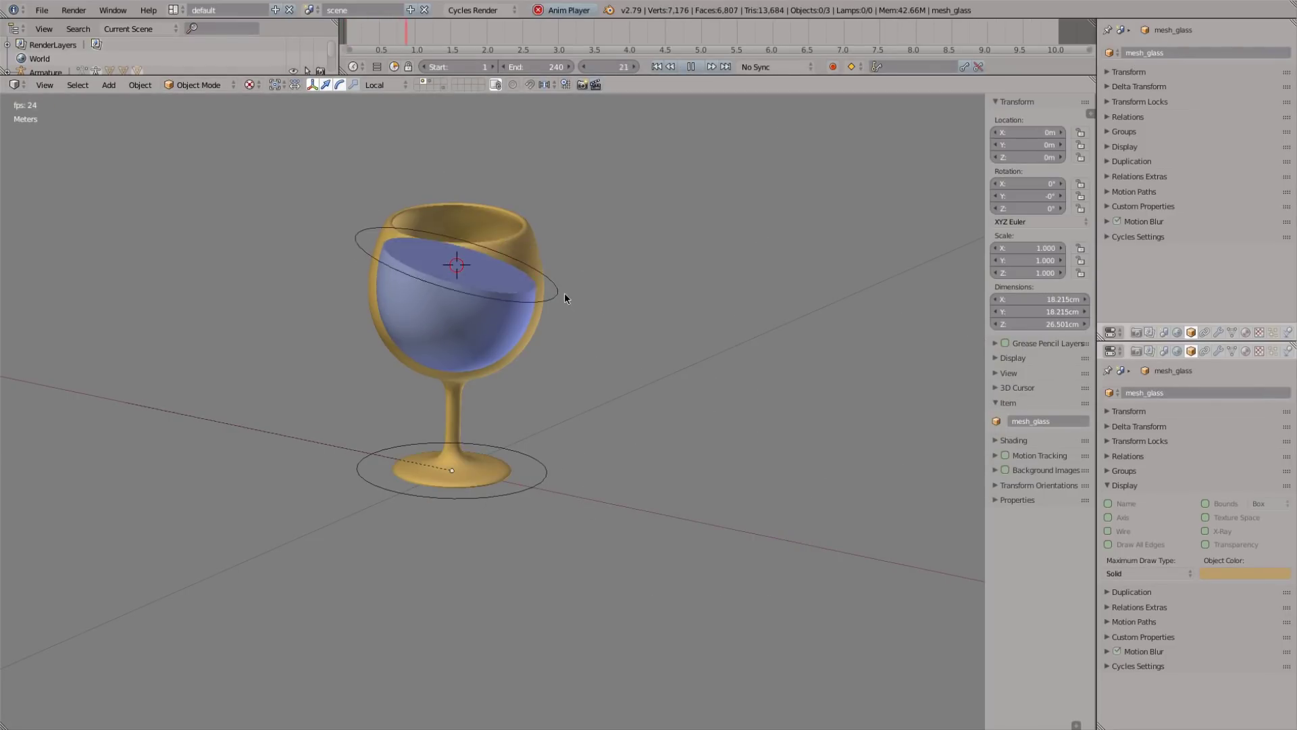
pyautogui.rightClick(547, 471)
pyautogui.press('g')
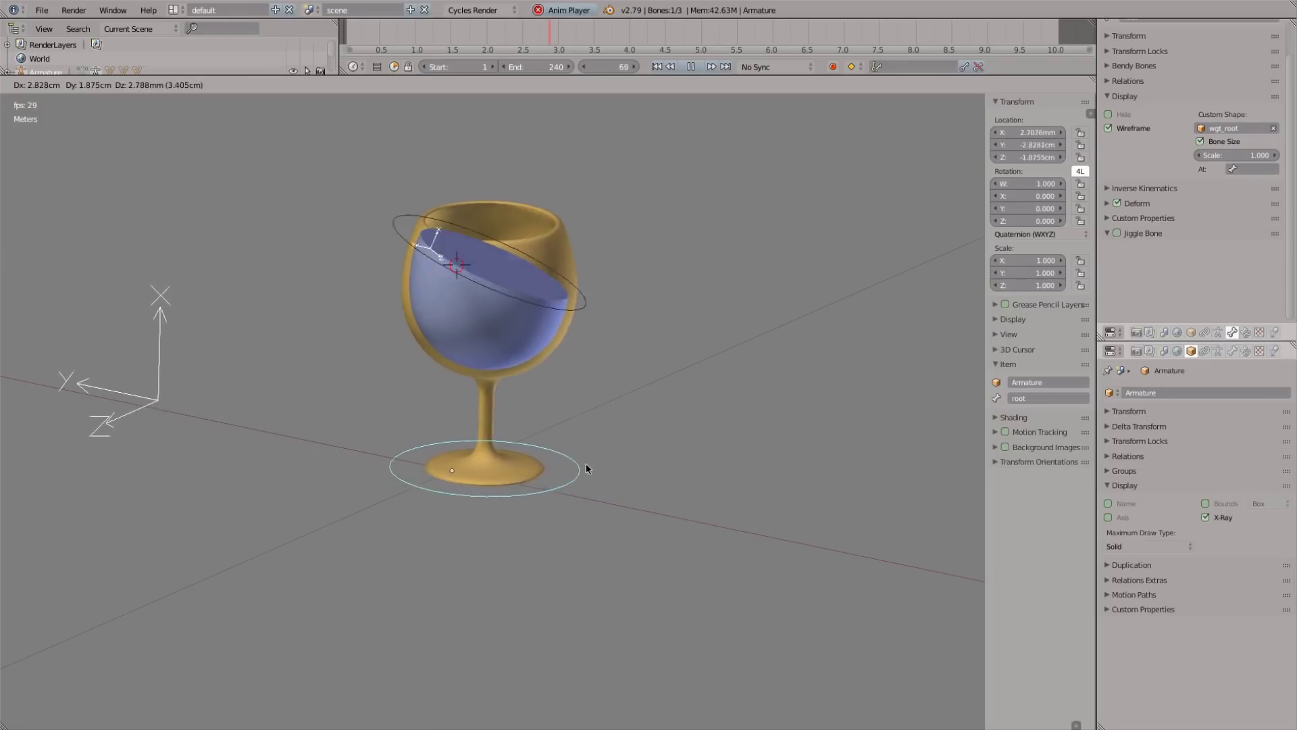